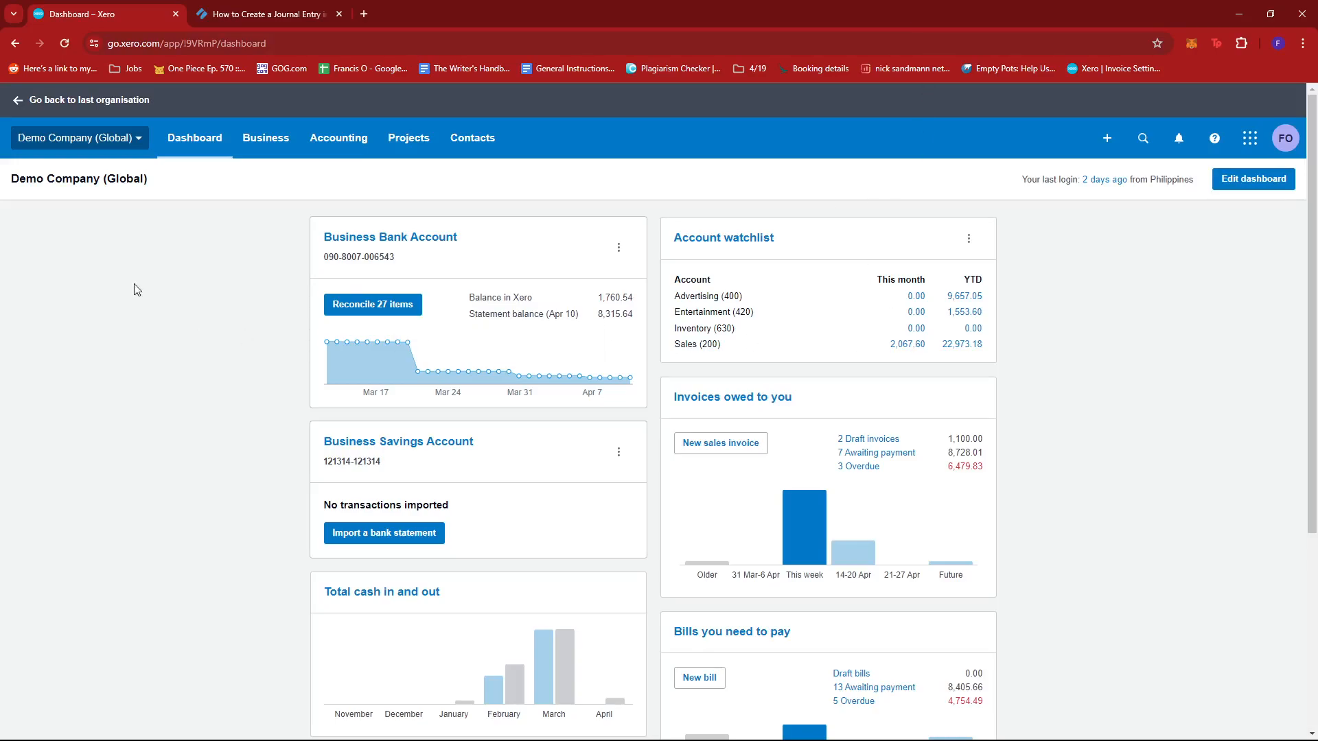
left_click(351, 146)
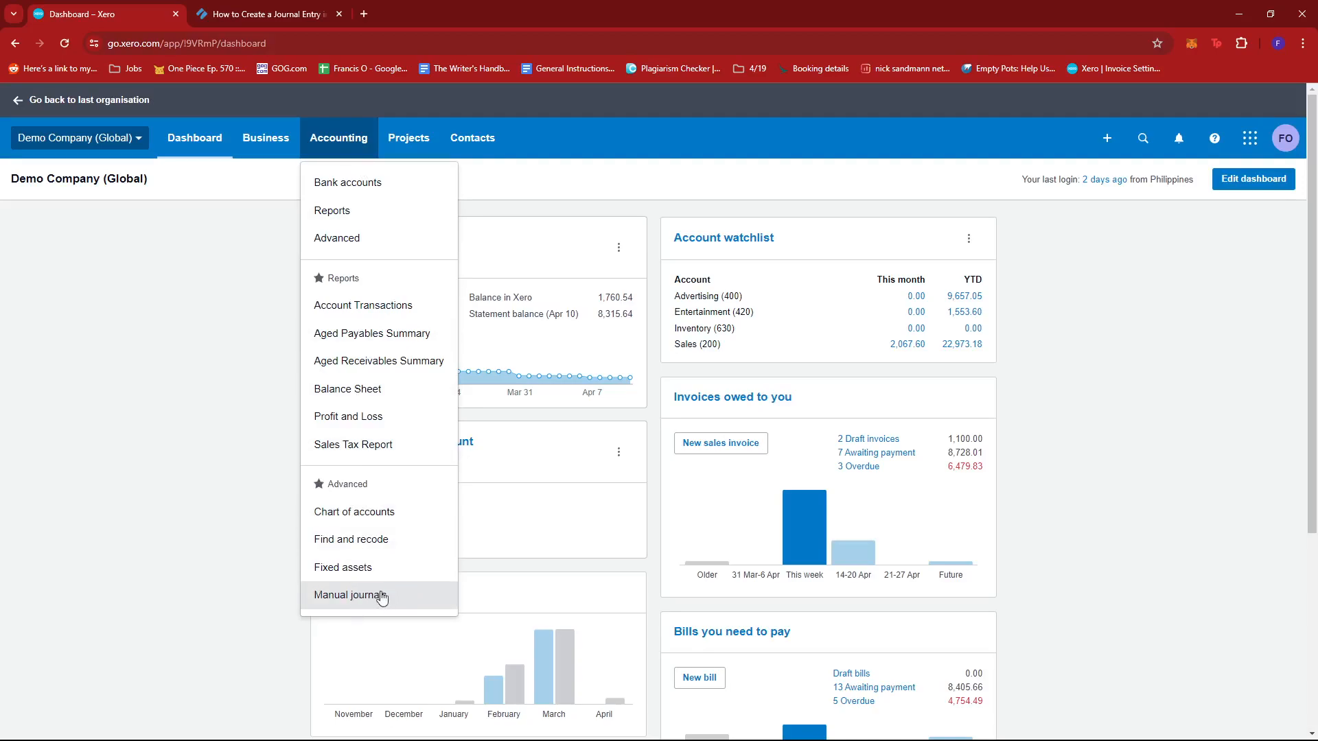
left_click(229, 441)
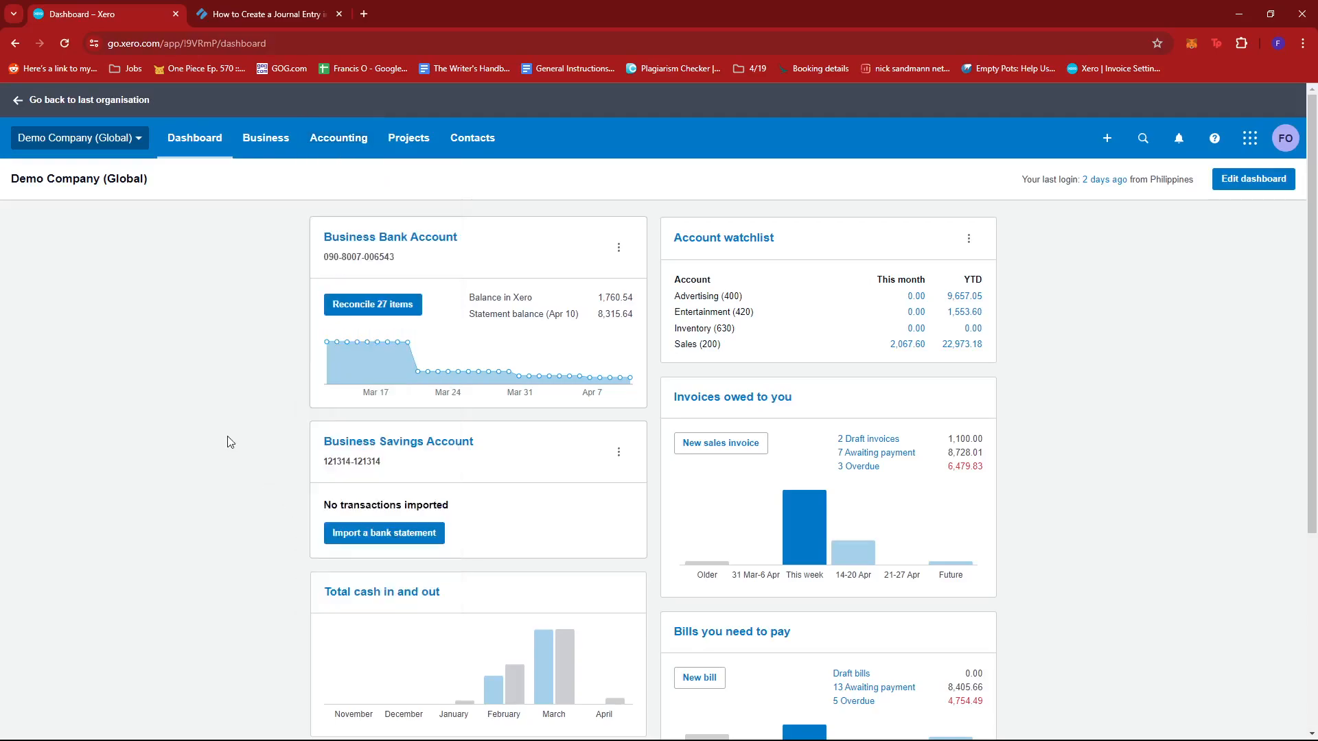
Open the organisation settings and go on to the advanced accounting settings
left_click(73, 143)
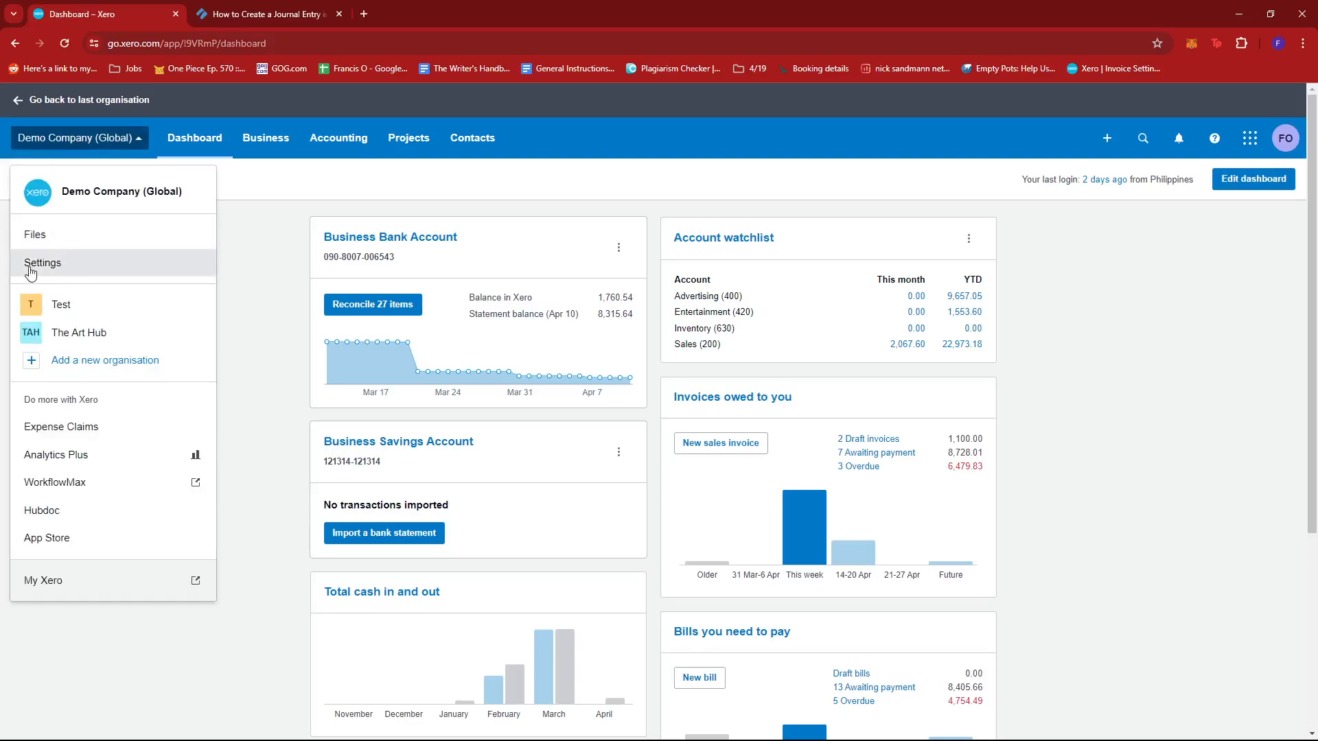
left_click(56, 266)
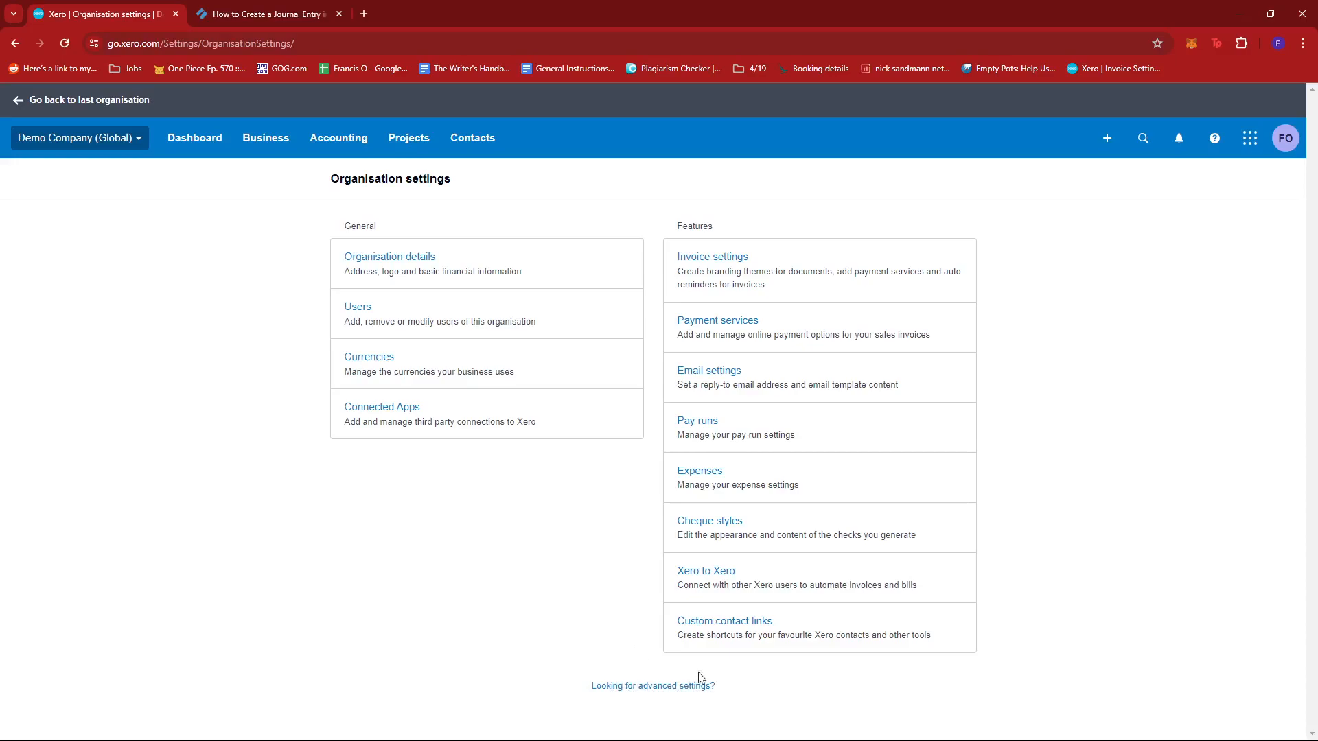
left_click(668, 686)
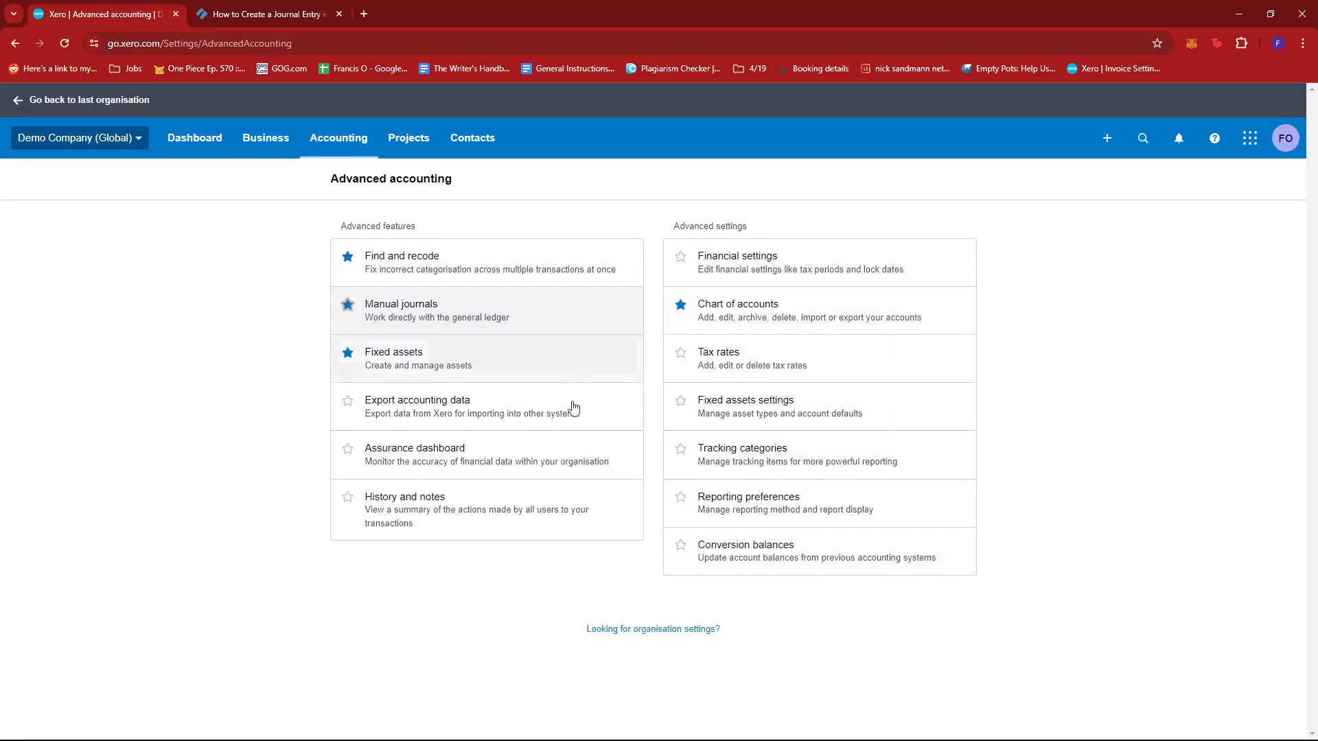
Open the manual journals list and show journals of all statuses
left_click(338, 142)
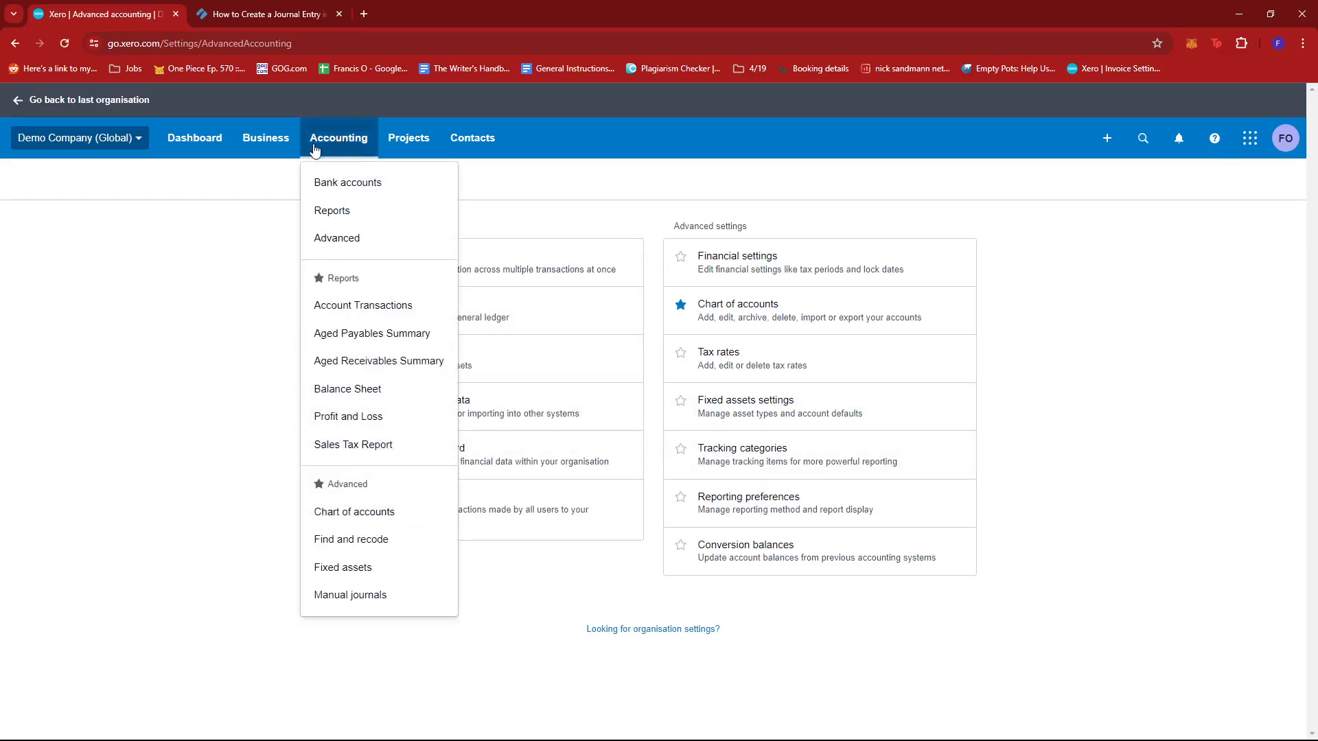
left_click(514, 194)
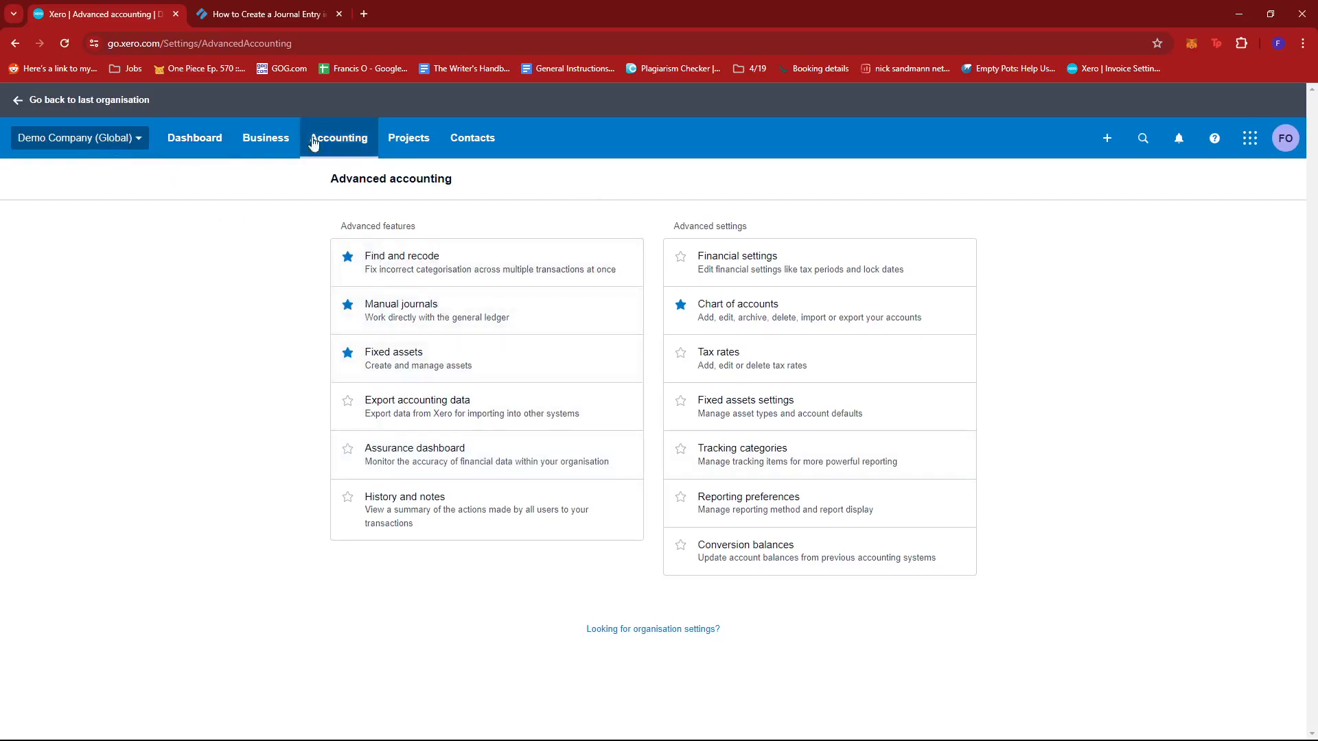
left_click(336, 147)
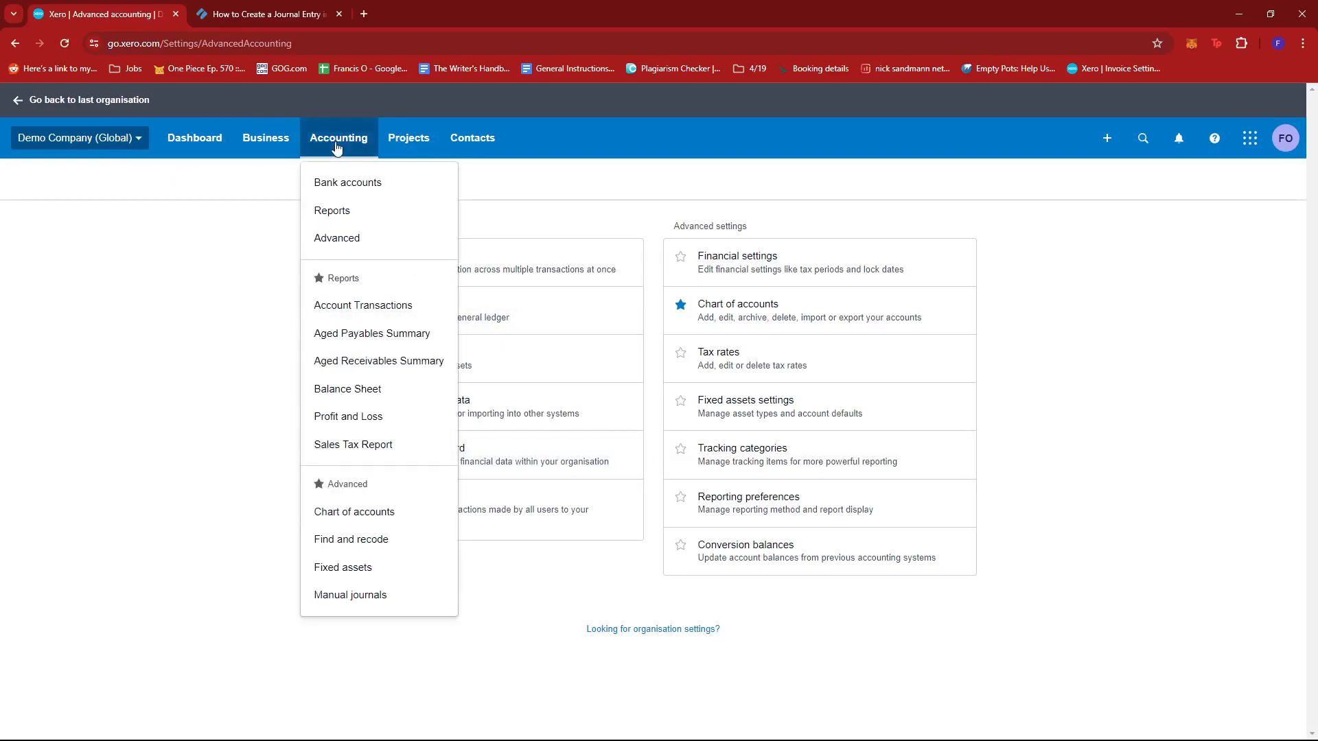
left_click(365, 598)
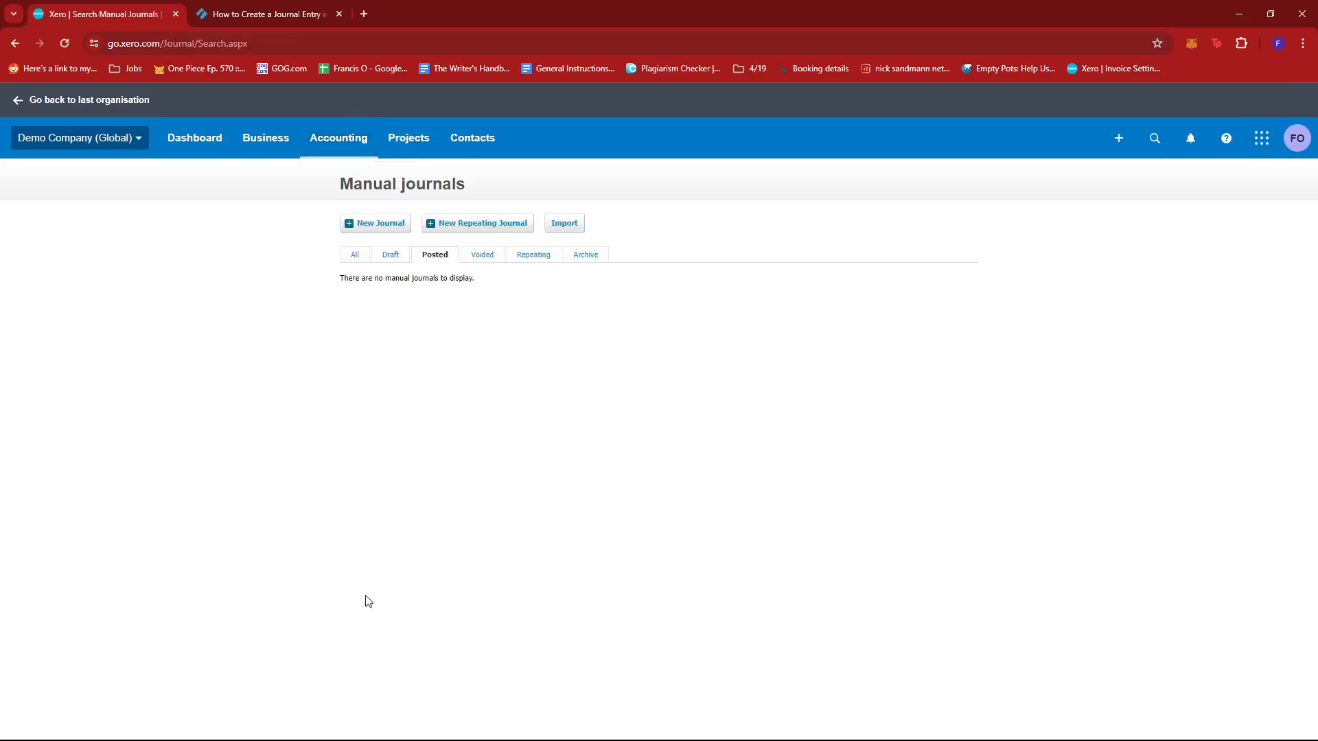
left_click(355, 258)
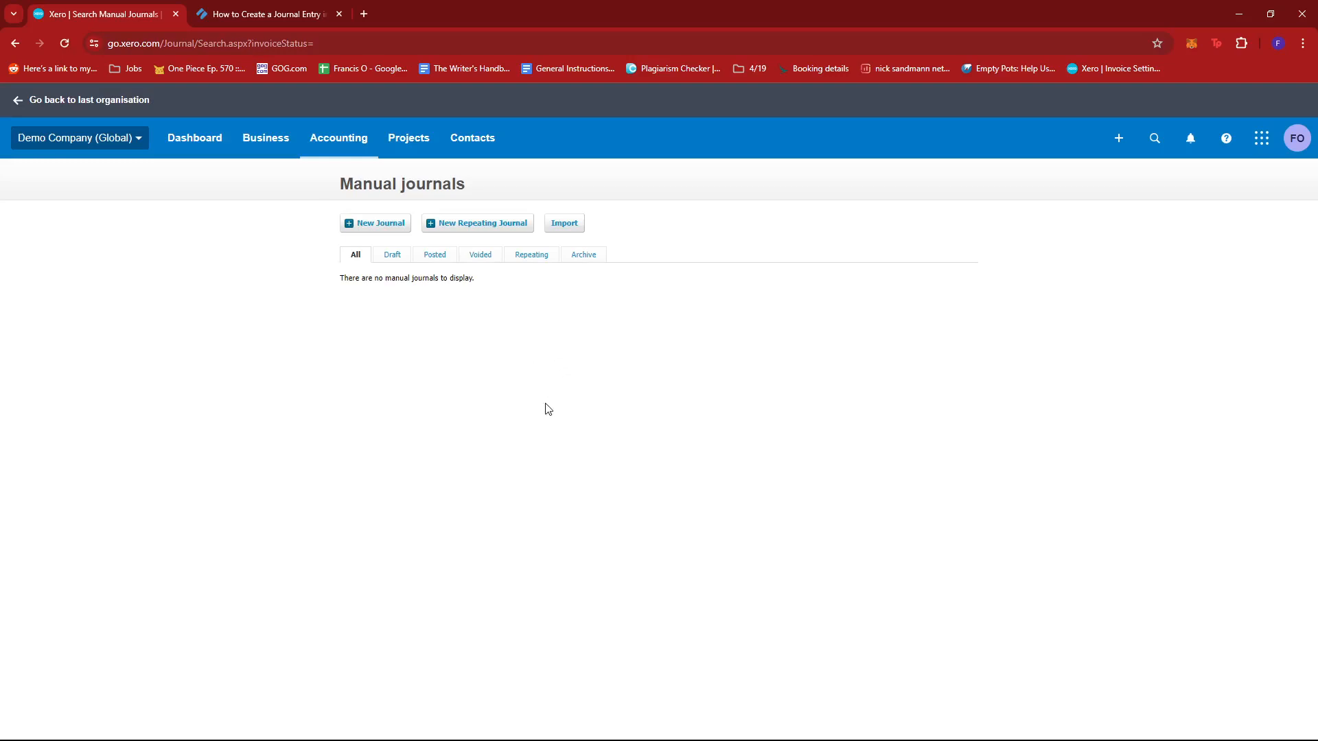
Start a new manual journal with the narration "Bookkeeping Master" and the date 30 Apr 2024, dismissing the recommendation notice
left_click(382, 224)
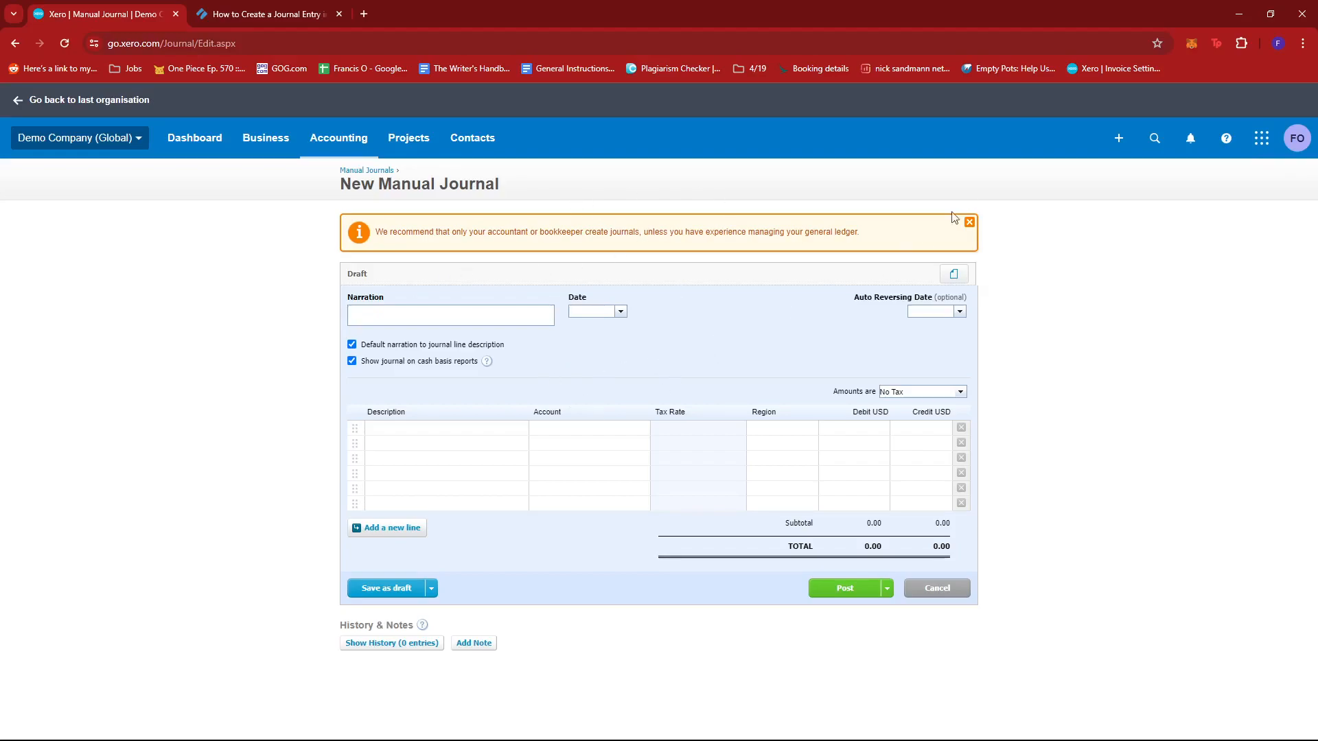
left_click(969, 221)
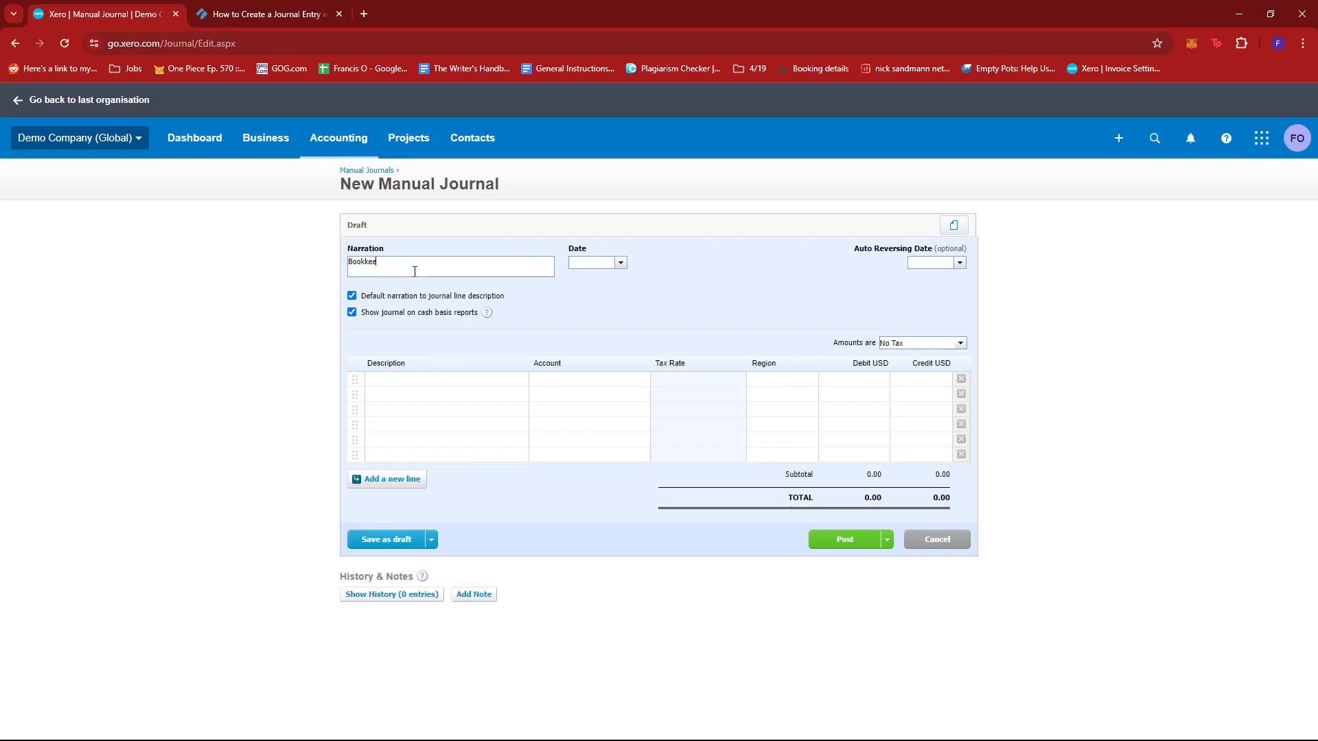
left_click(622, 264)
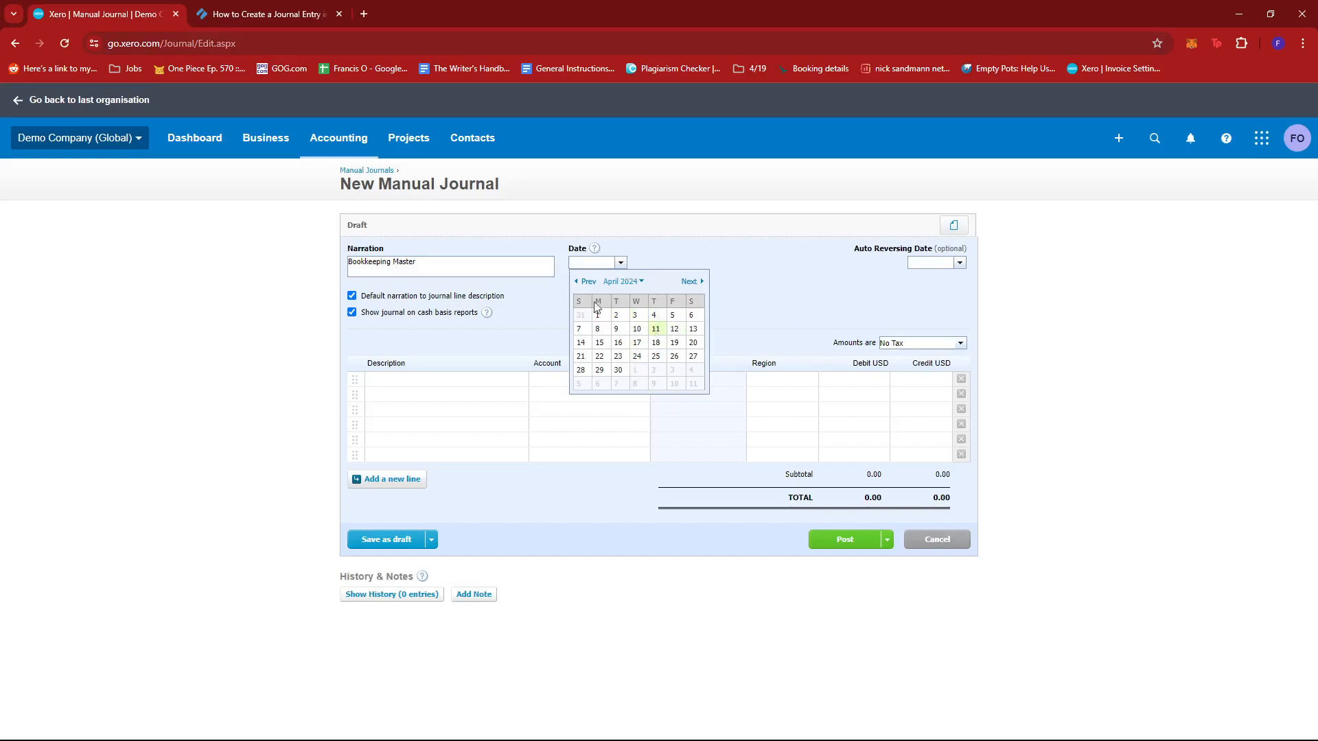
left_click(619, 371)
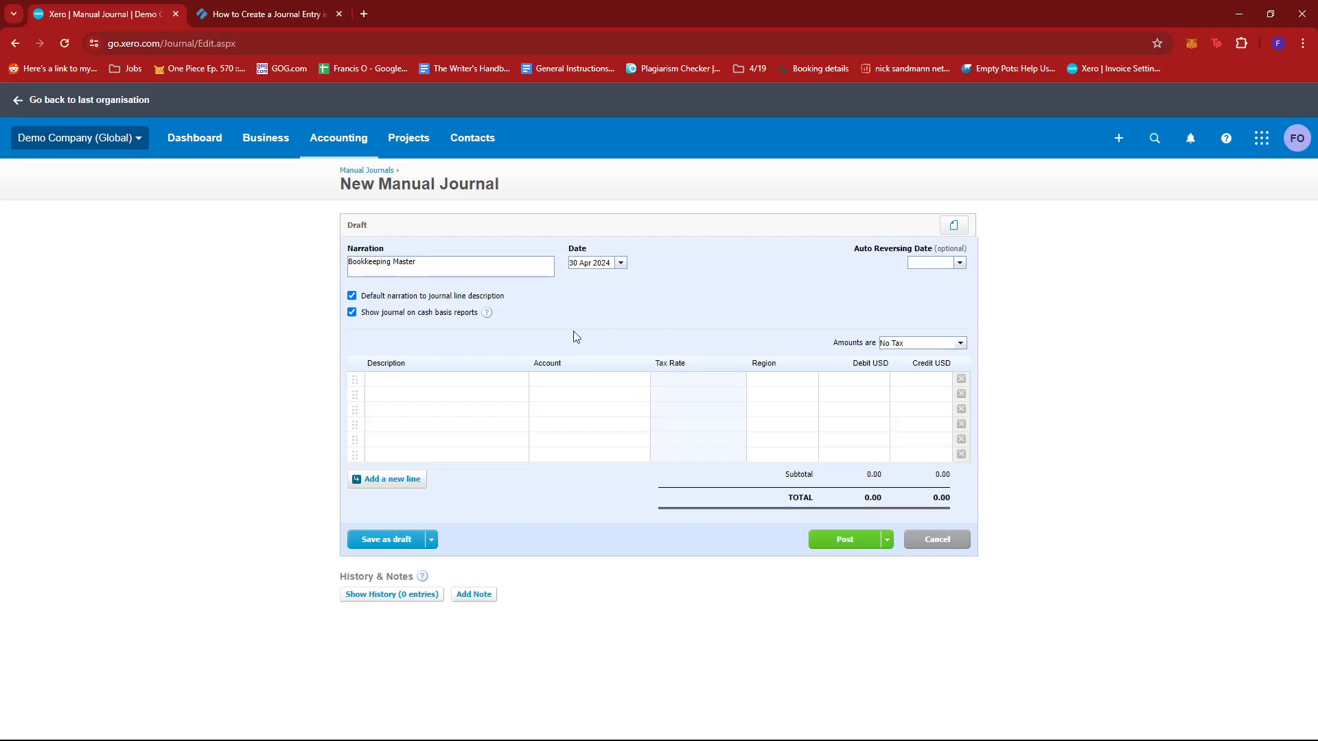
Fill the first journal line with the description "Bookkeeping Master" and the account 300 - Purchases
left_click(433, 387)
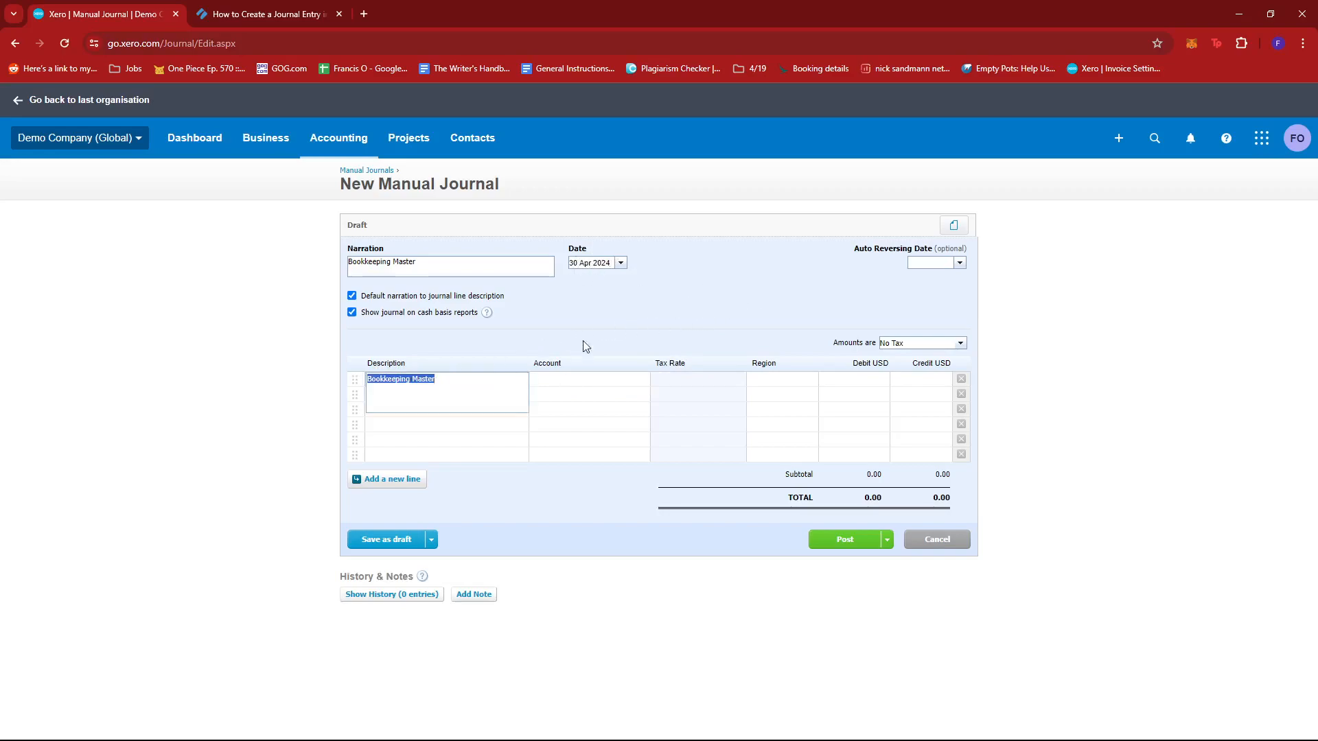
left_click(607, 319)
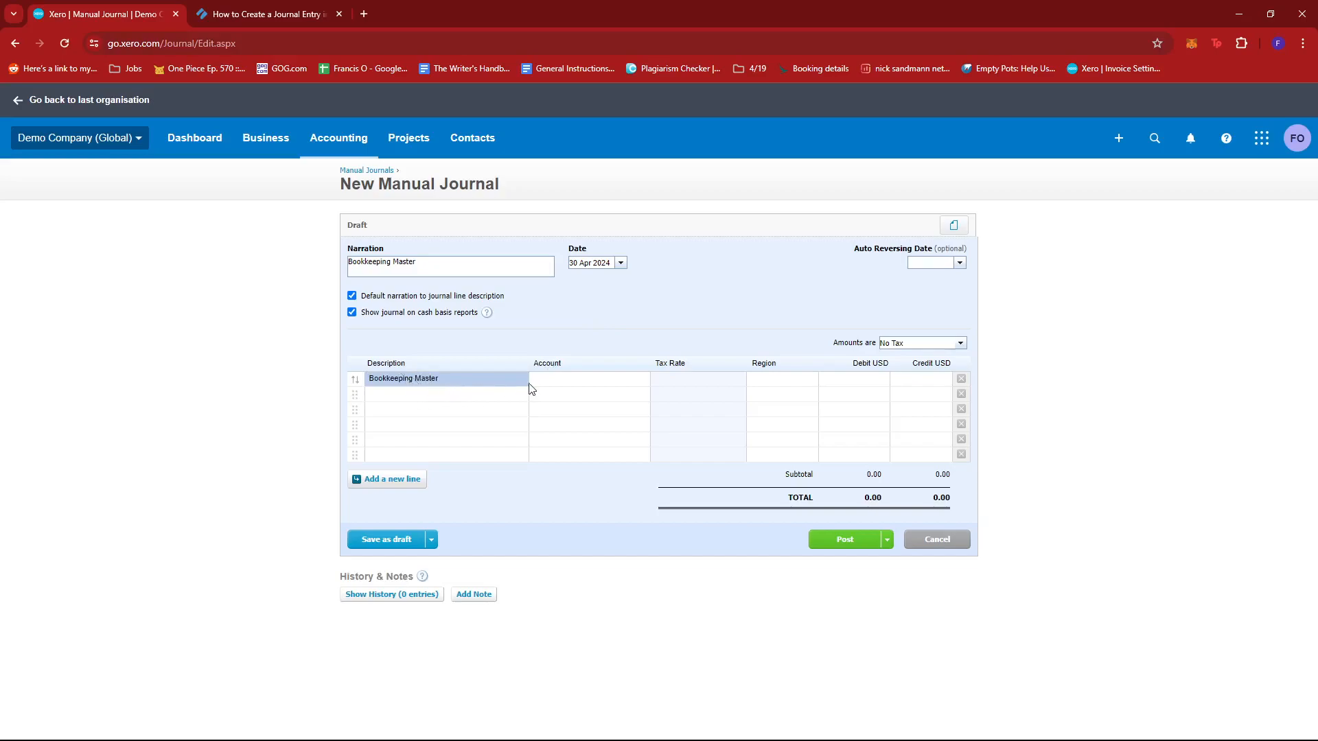
left_click(582, 381)
left_click(641, 380)
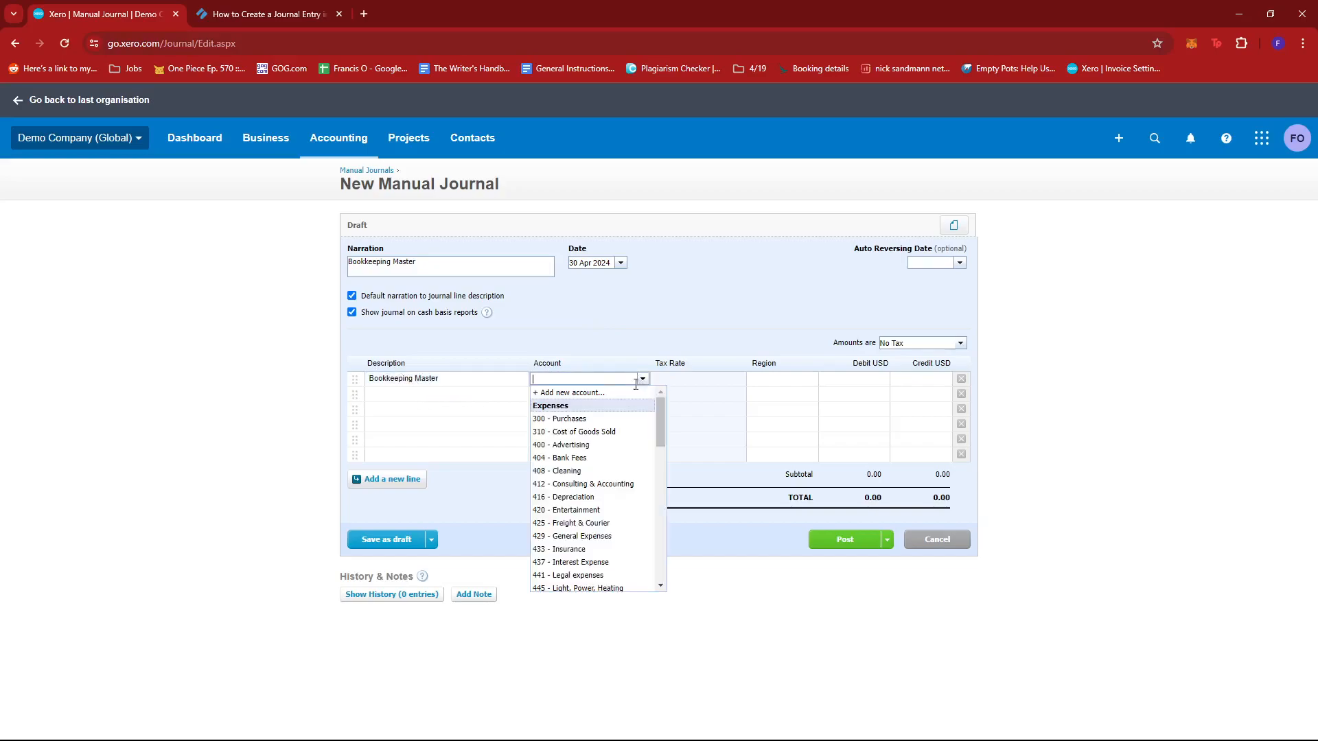
scroll(587, 434, "down", 2)
scroll(587, 434, "up", 2)
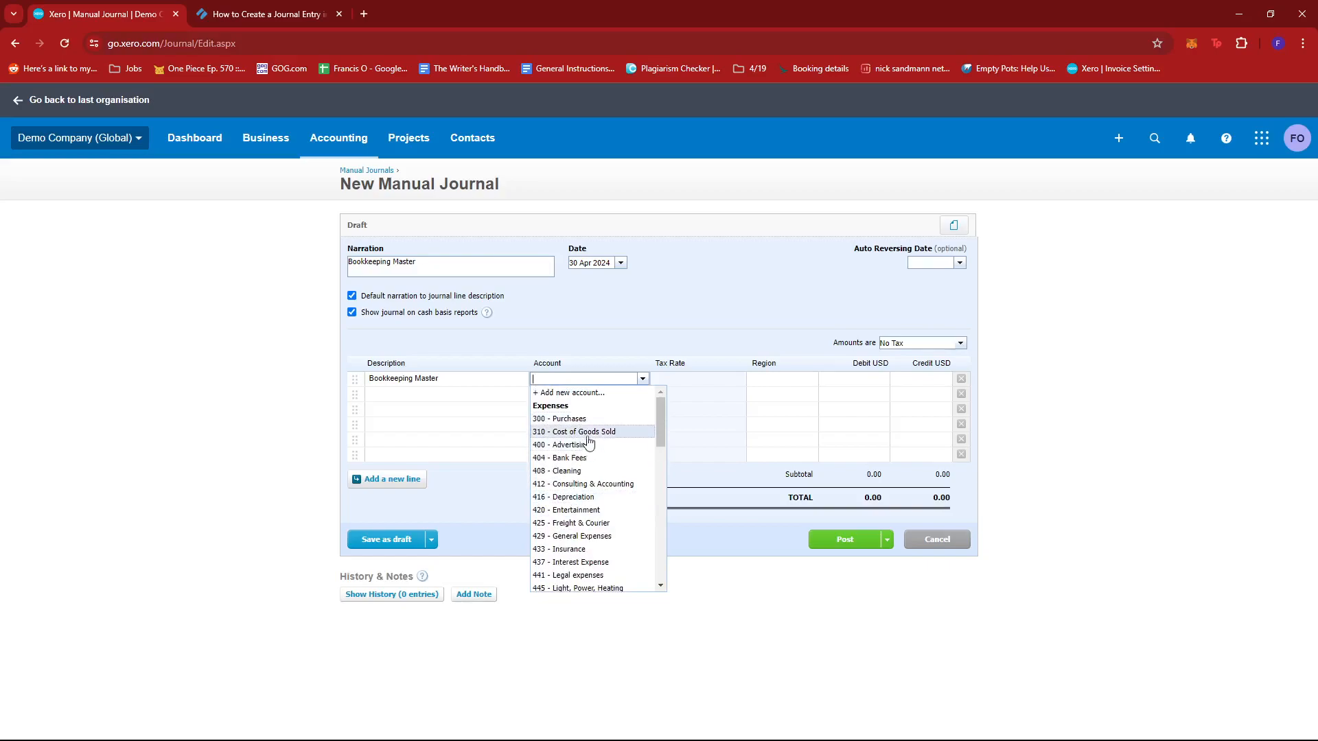
scroll(584, 437, "down", 2)
scroll(583, 438, "up", 2)
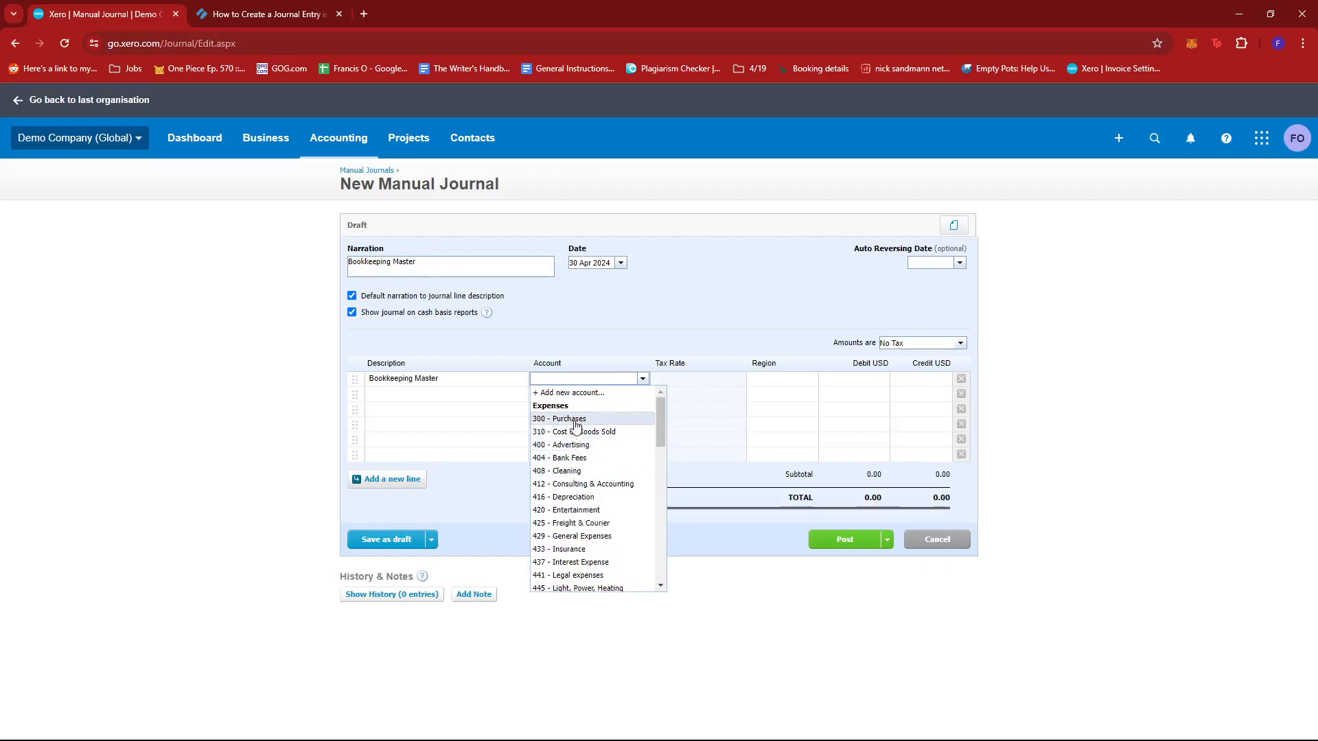
left_click(575, 420)
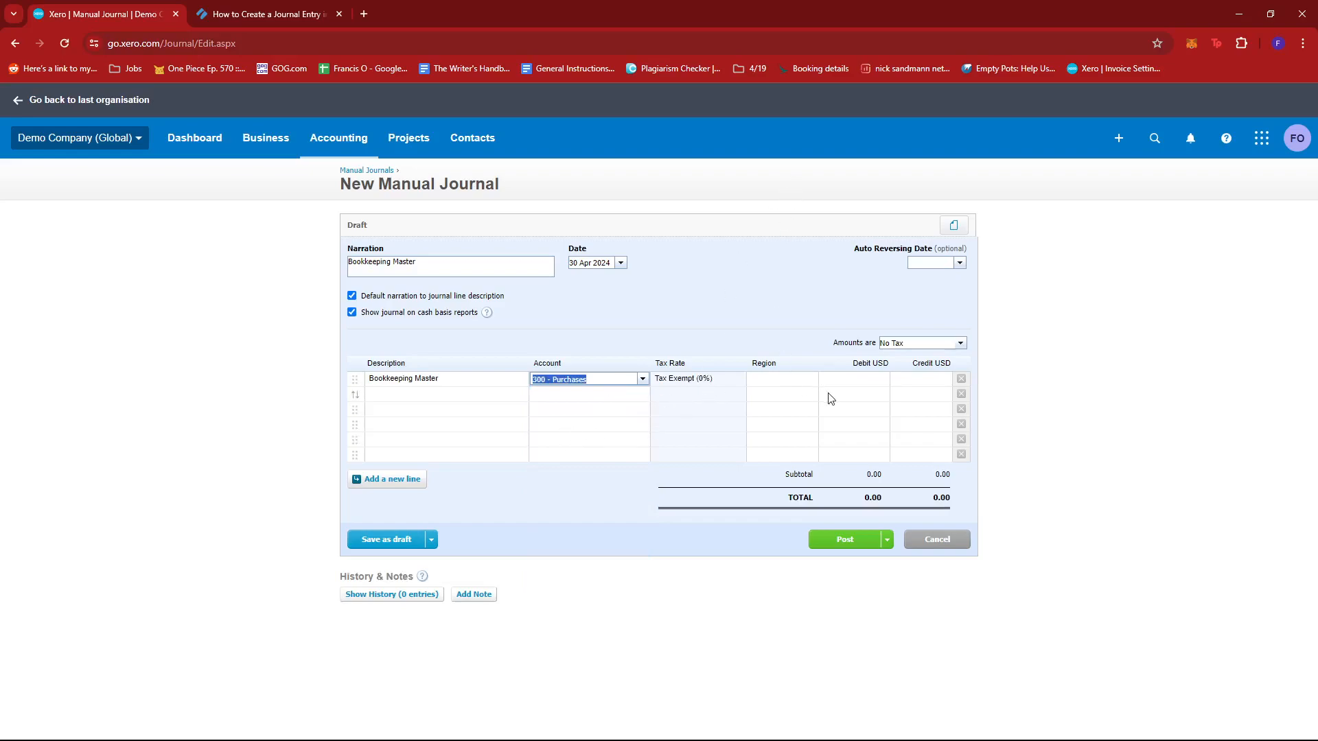
Enter a credit of 250.00 USD on the first journal line
left_click(717, 382)
left_click(910, 377)
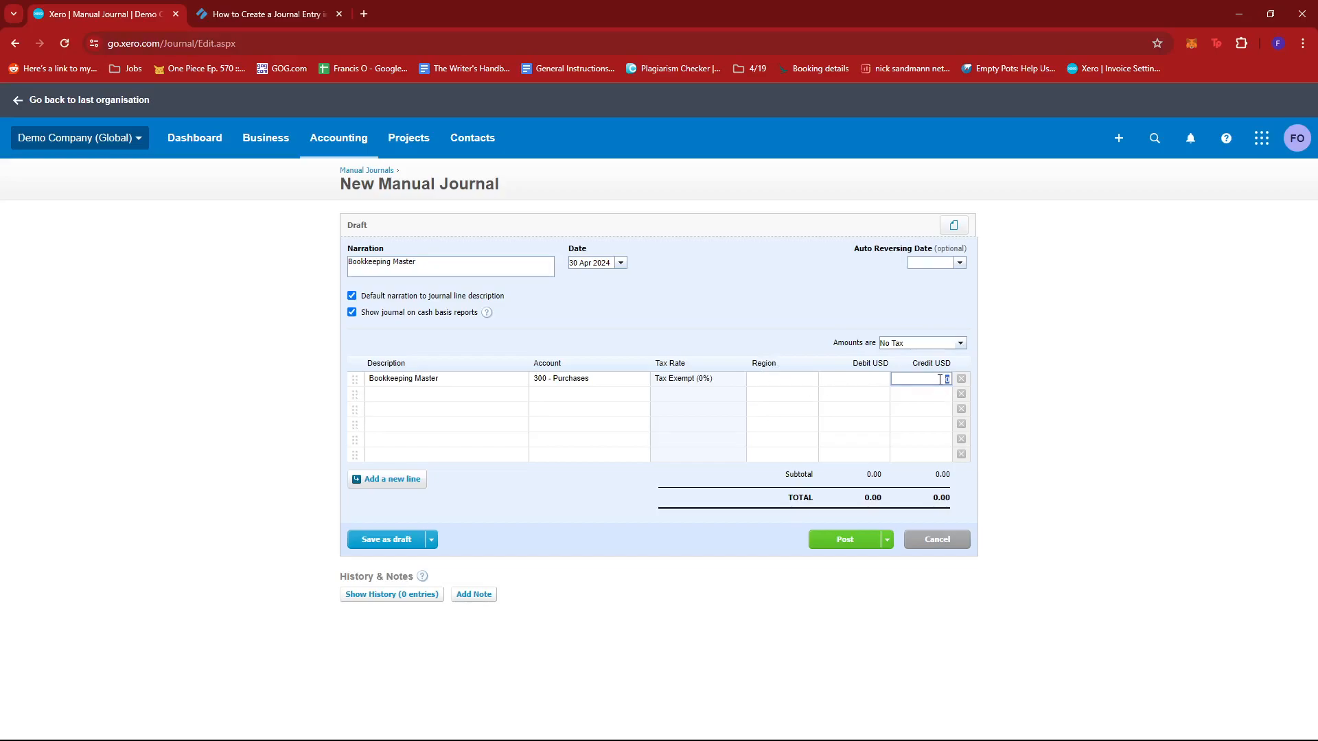
left_click(992, 390)
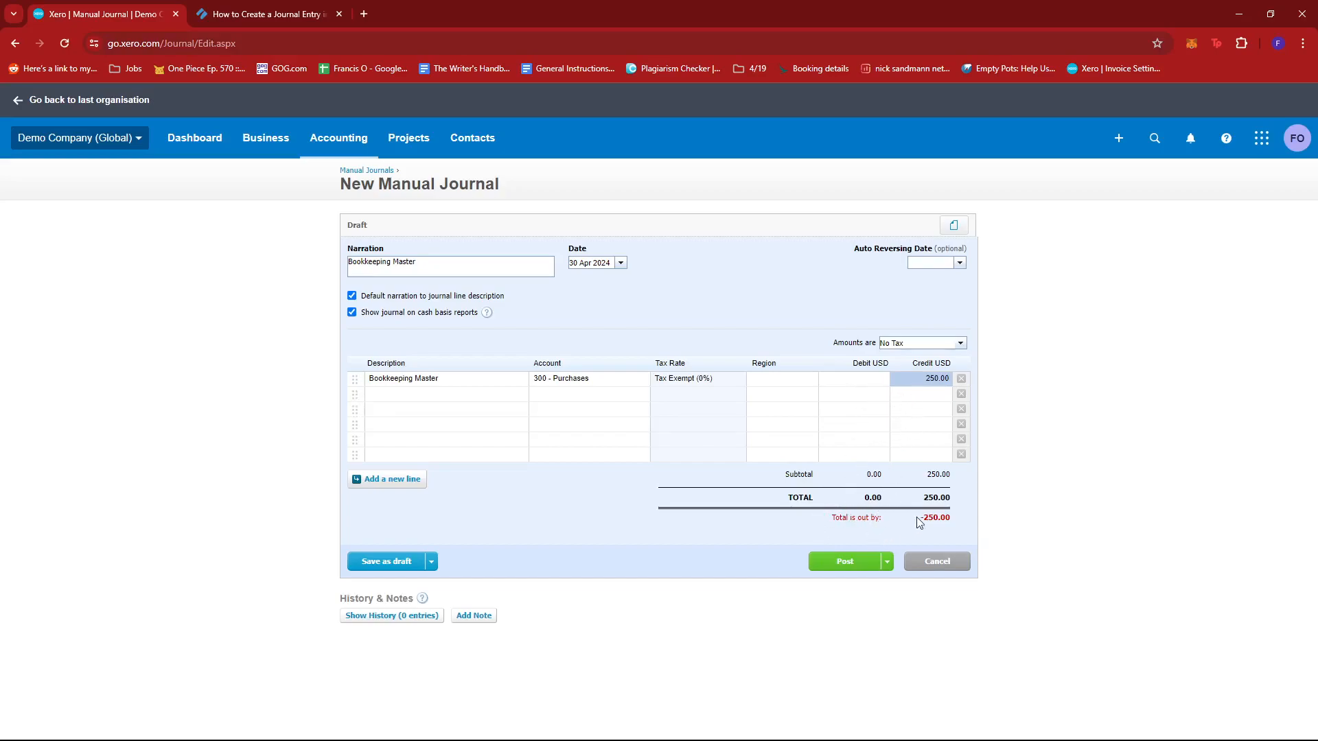
left_click(434, 384)
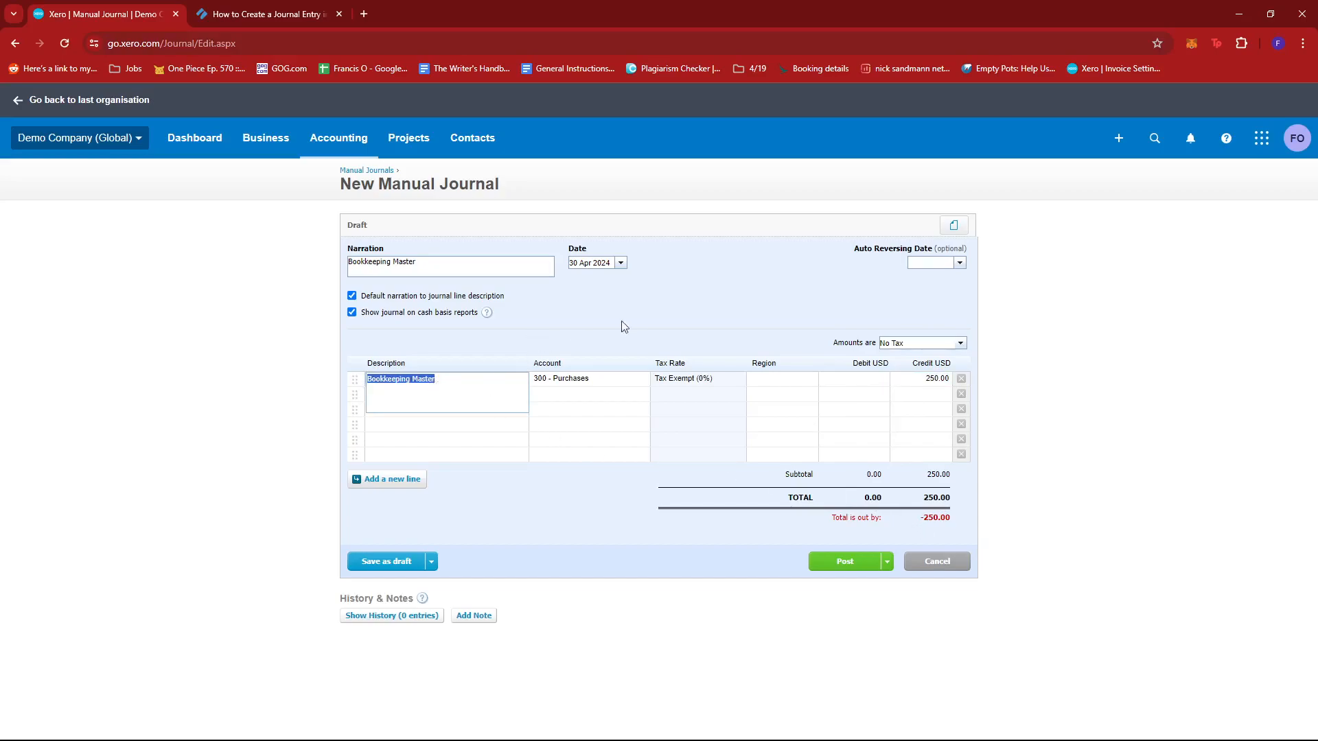
left_click(610, 325)
Add a second journal line described "Bookkeeping Master" on account 400 - Advertising with the balancing debit, and check the debit and credit totals
left_click(430, 397)
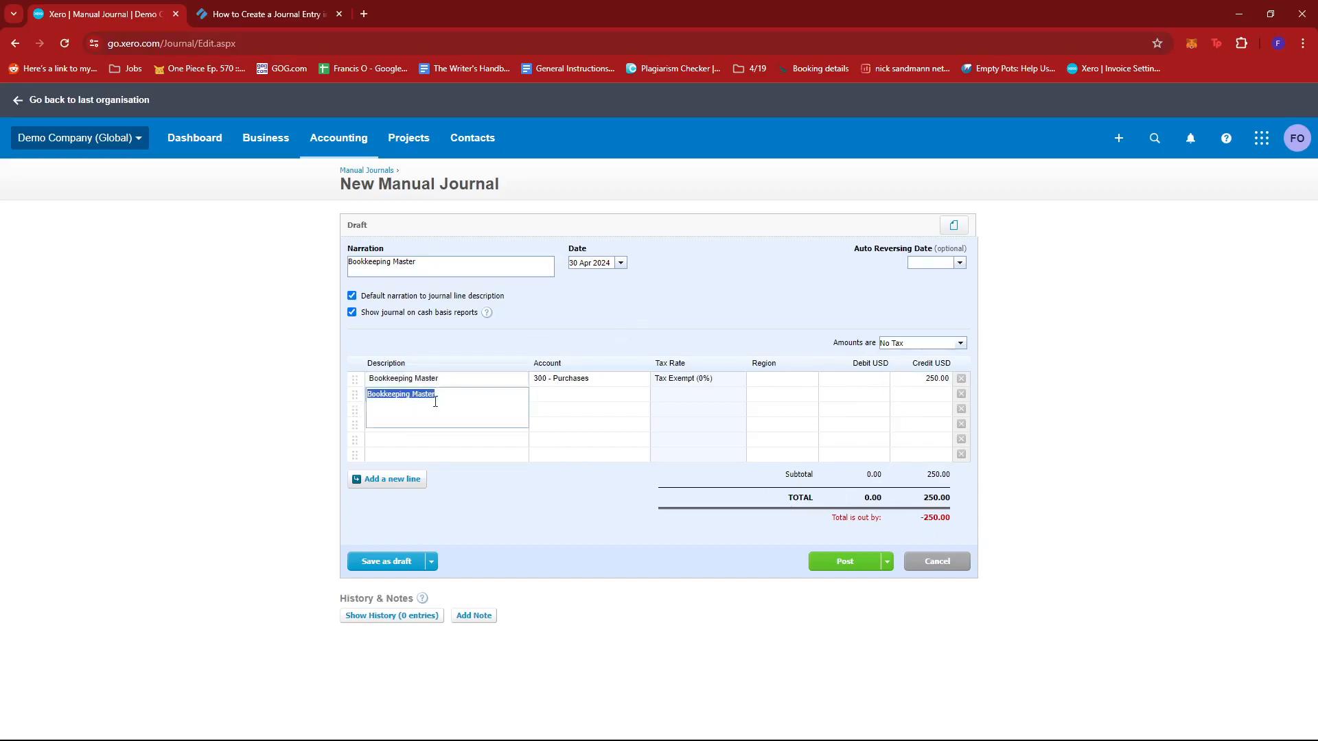
left_click(551, 397)
left_click(642, 397)
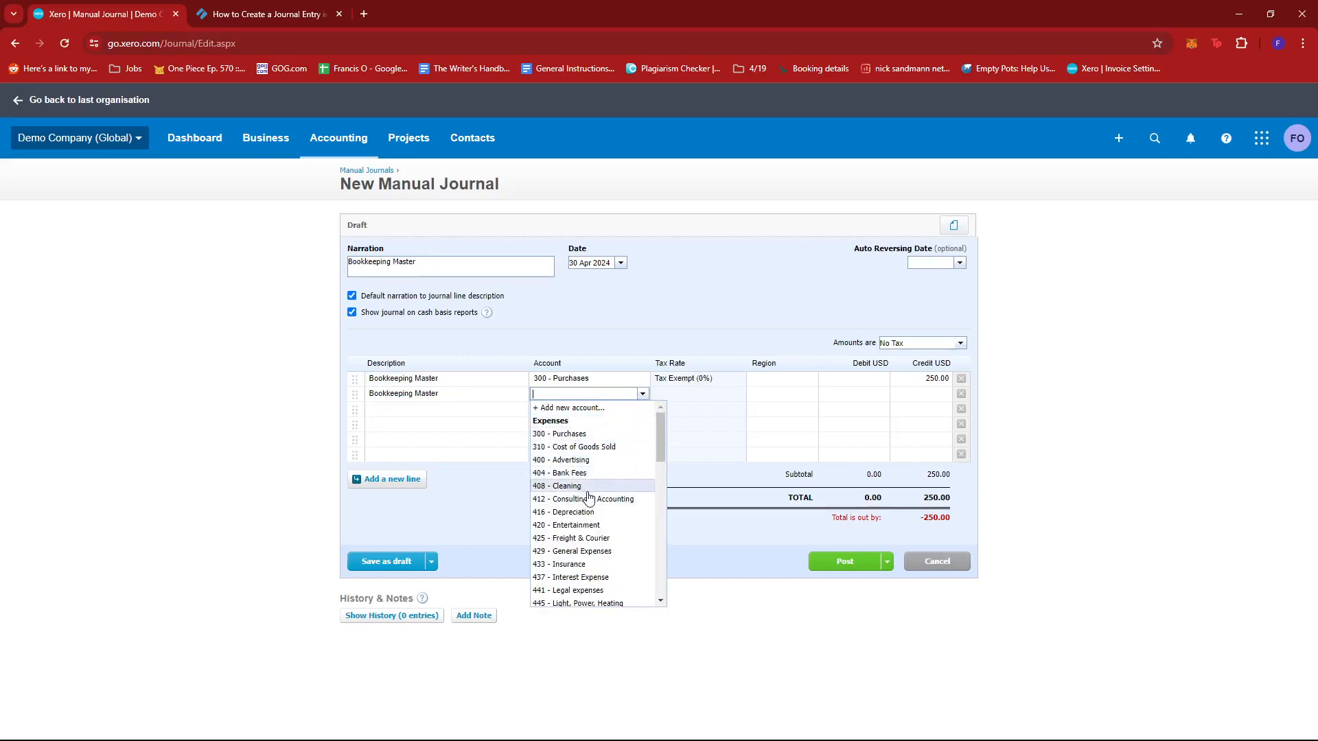
left_click(580, 460)
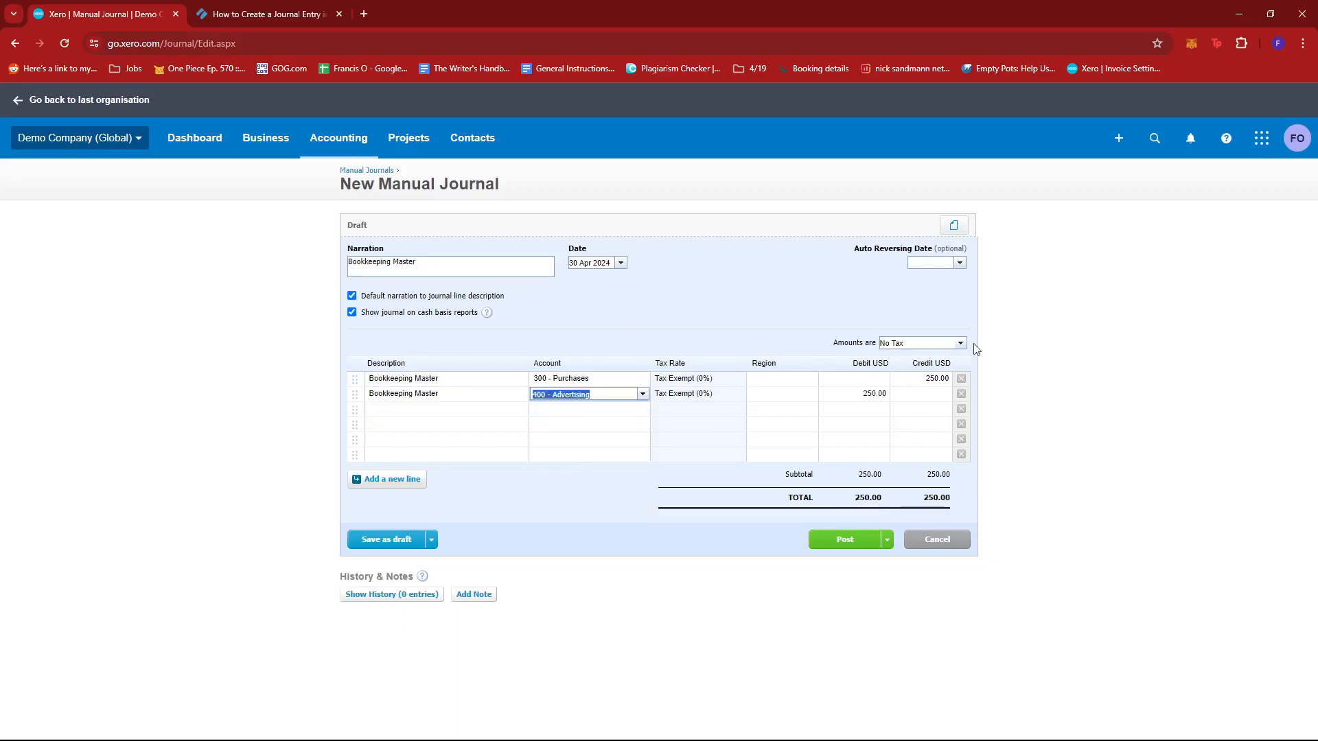
left_click(881, 400)
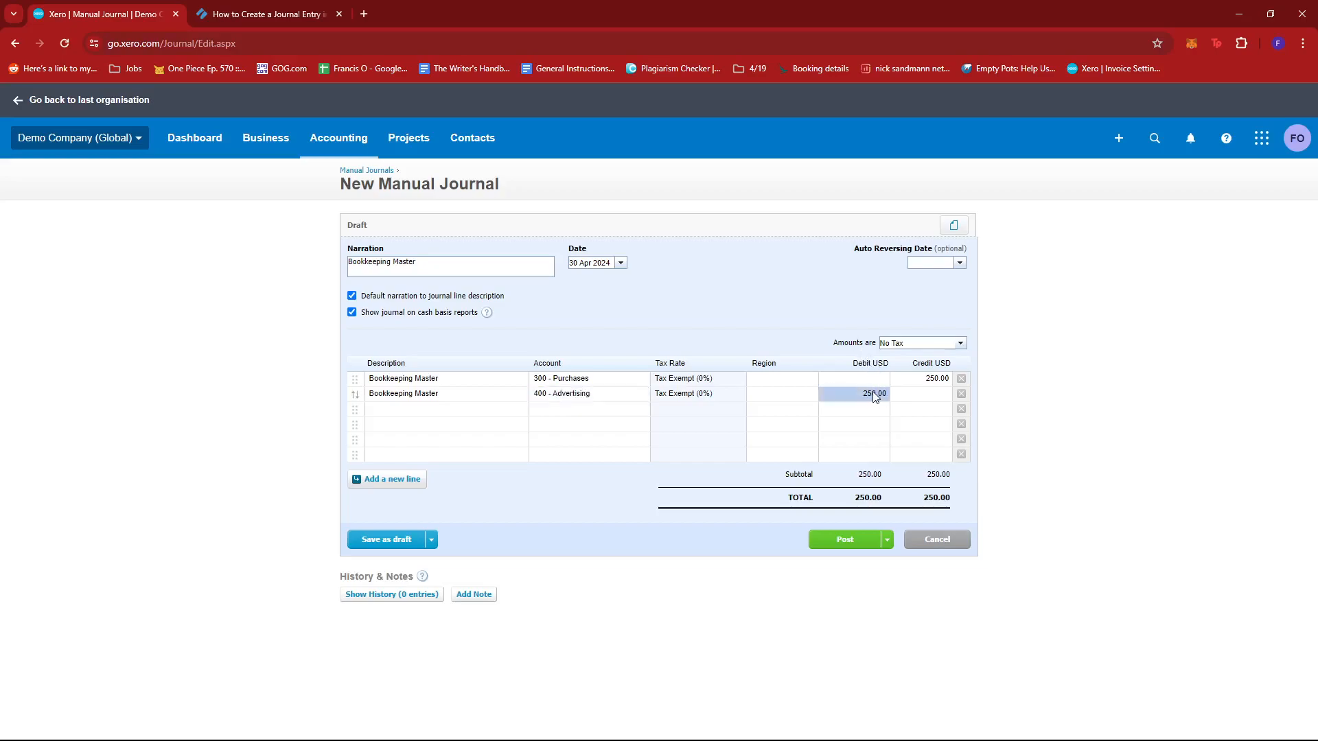
double_click(859, 500)
double_click(944, 499)
left_click(1041, 482)
Add a third journal line described "Bookkeeping Master" on account 420 - Entertainment with a credit of 300.00 USD
left_click(424, 408)
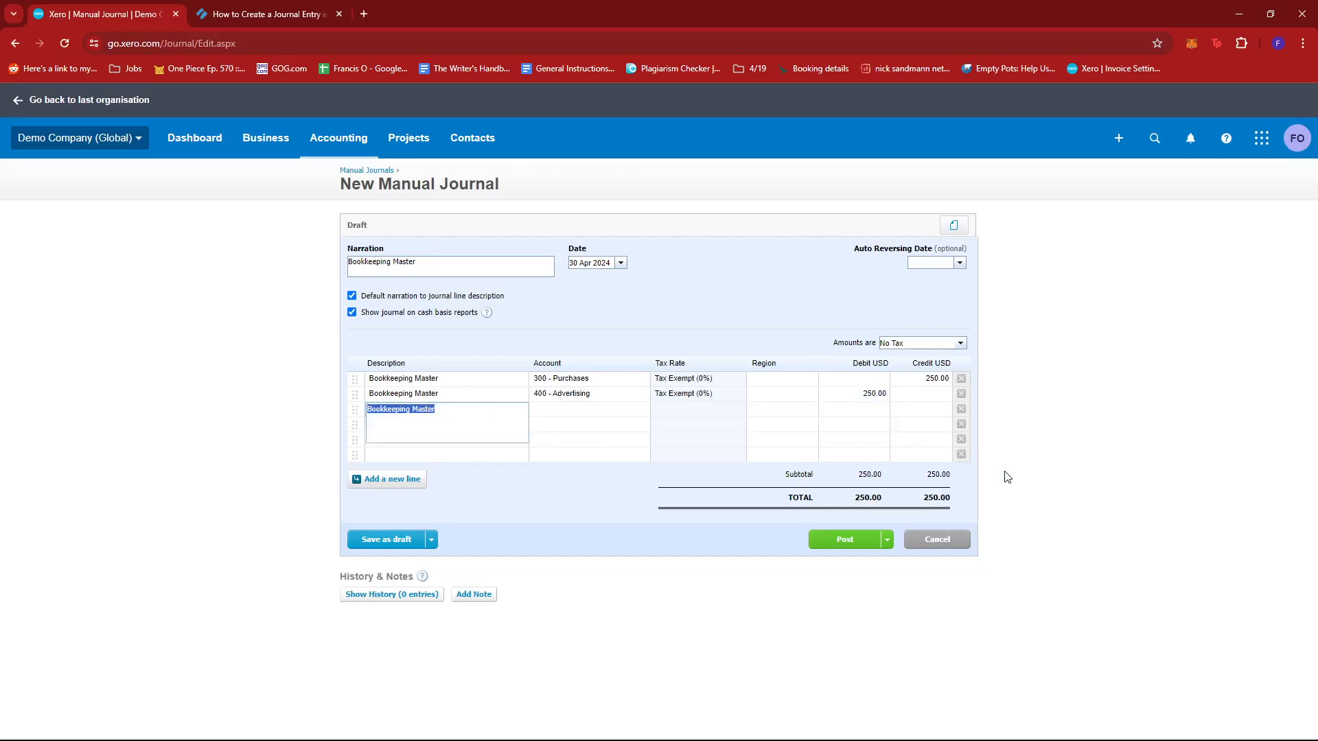
left_click(549, 415)
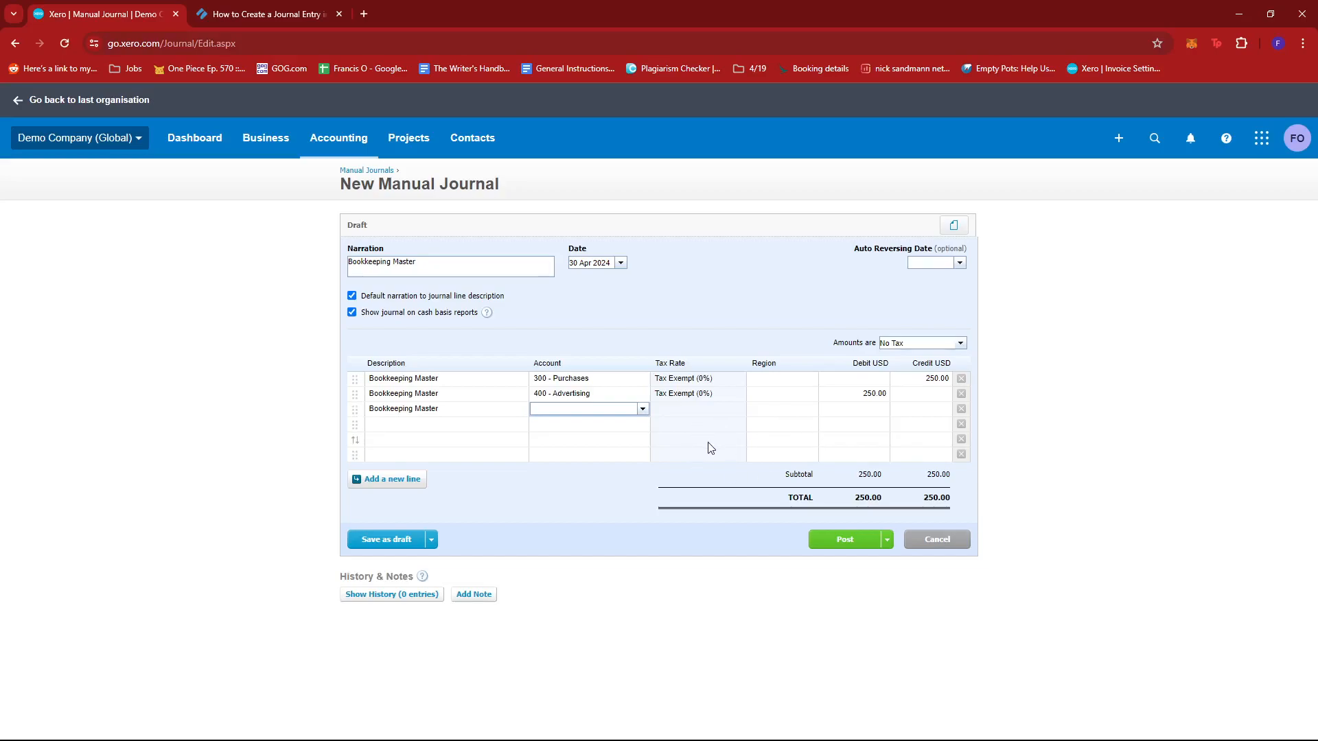
left_click(643, 410)
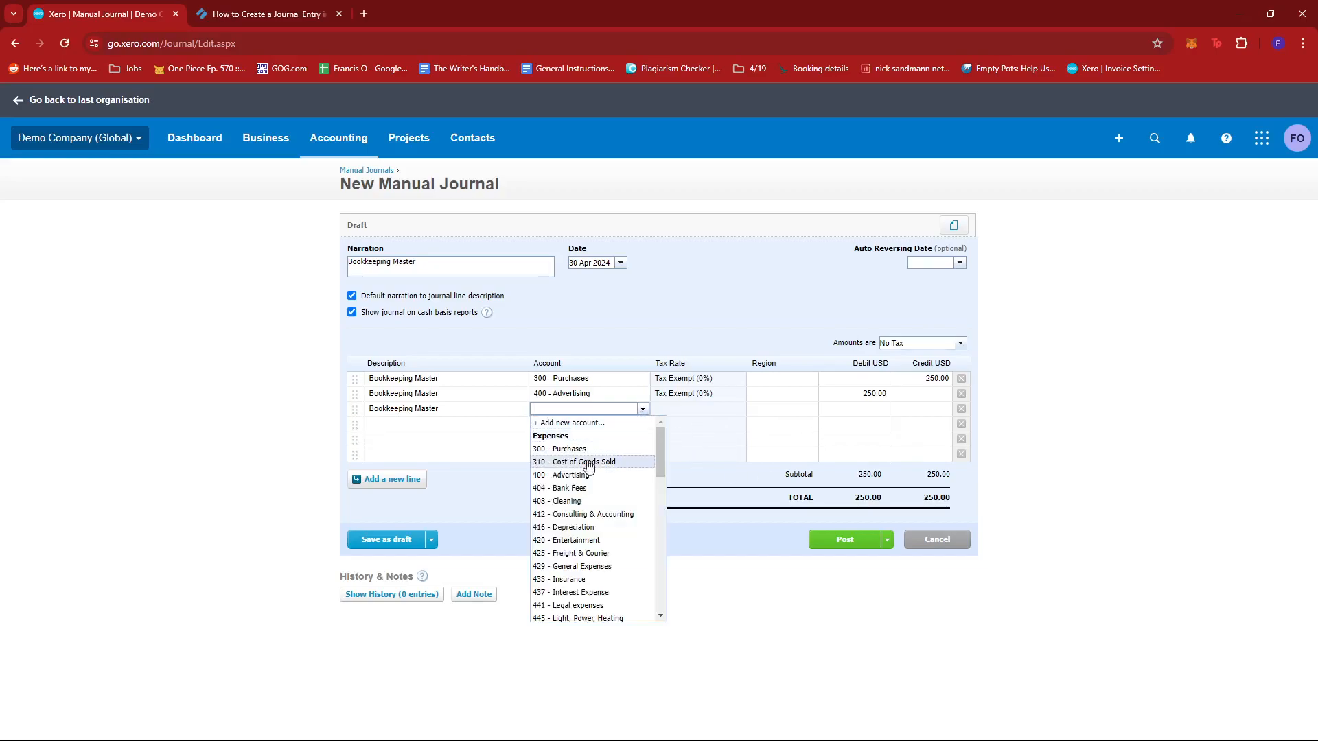
scroll(585, 521, "down", 2)
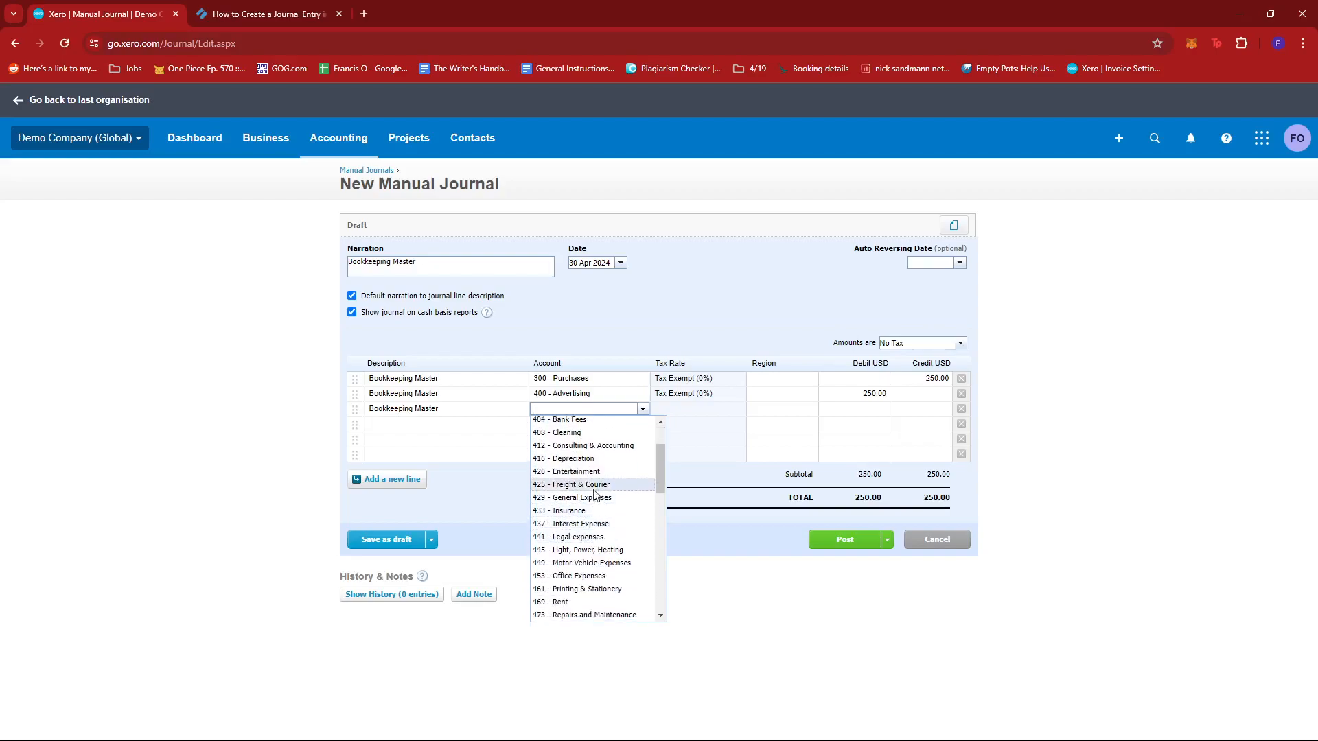
left_click(583, 474)
left_click(929, 409)
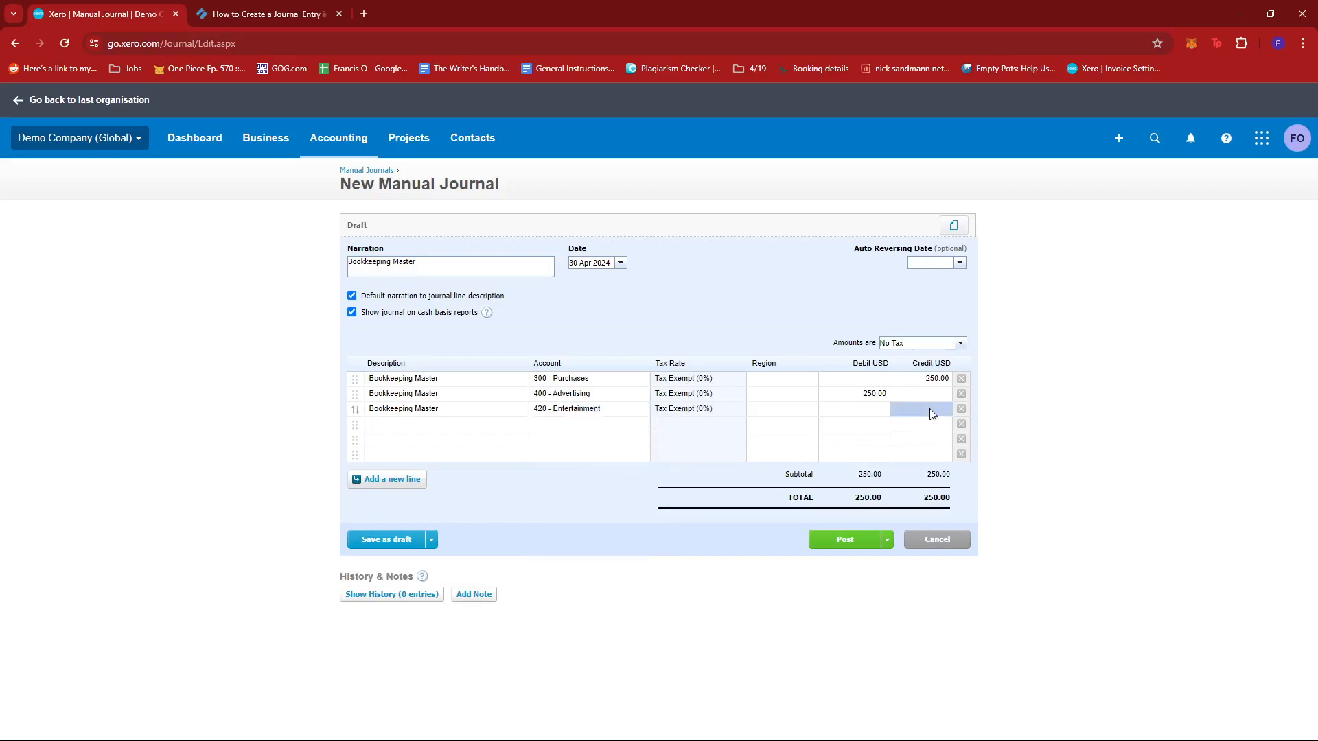
left_click(931, 411)
type("300")
Add a fourth journal line described "Bookkeeping Master" on account 429 - General Expenses with the balancing debit
left_click(424, 425)
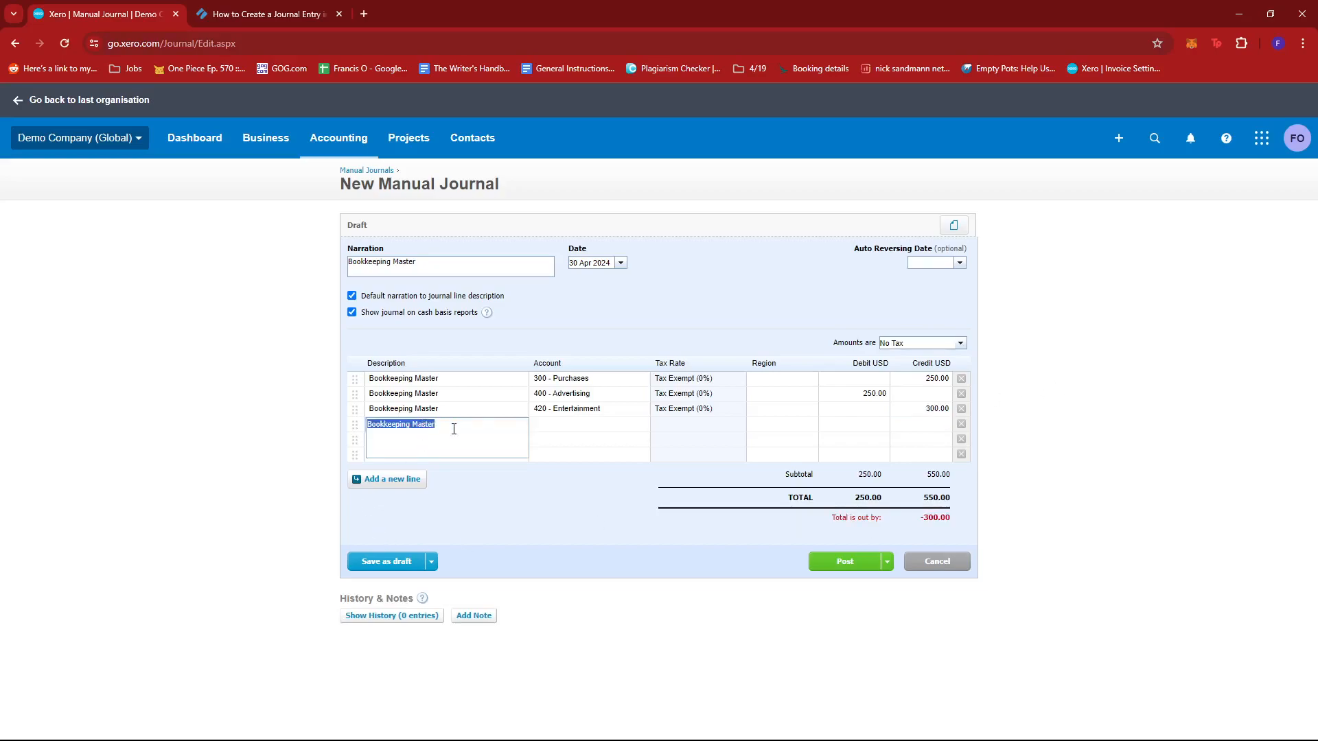
left_click(590, 424)
left_click(643, 425)
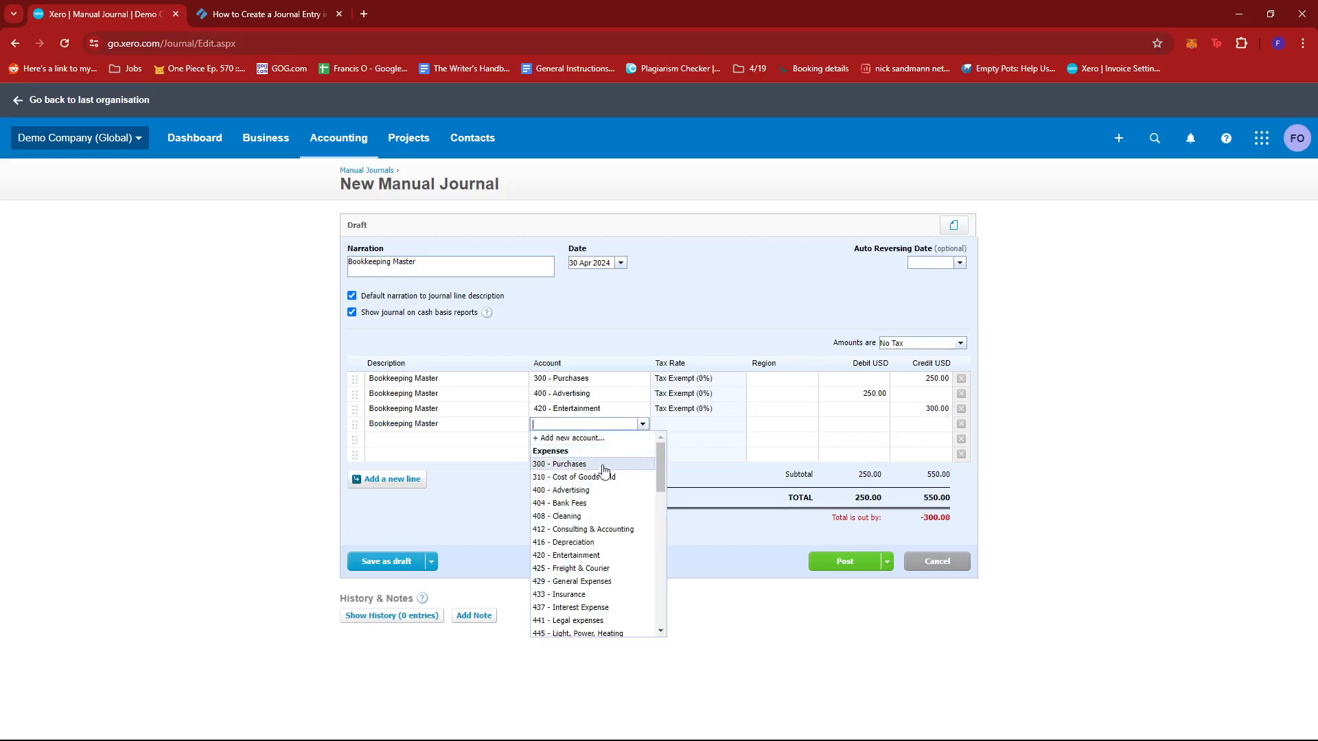
scroll(587, 567, "down", 1)
left_click(586, 520)
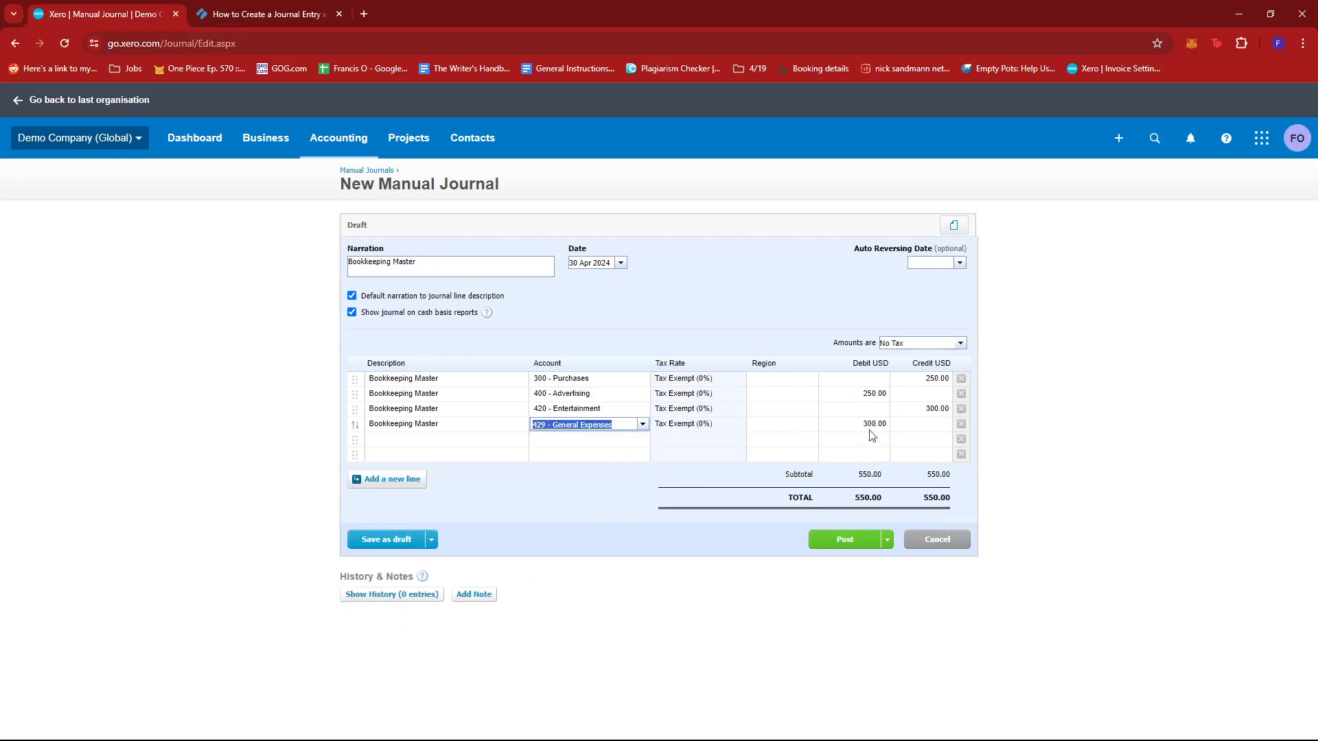
Review the posting options and post the completed "Bookkeeping Master" manual journal
left_click(923, 427)
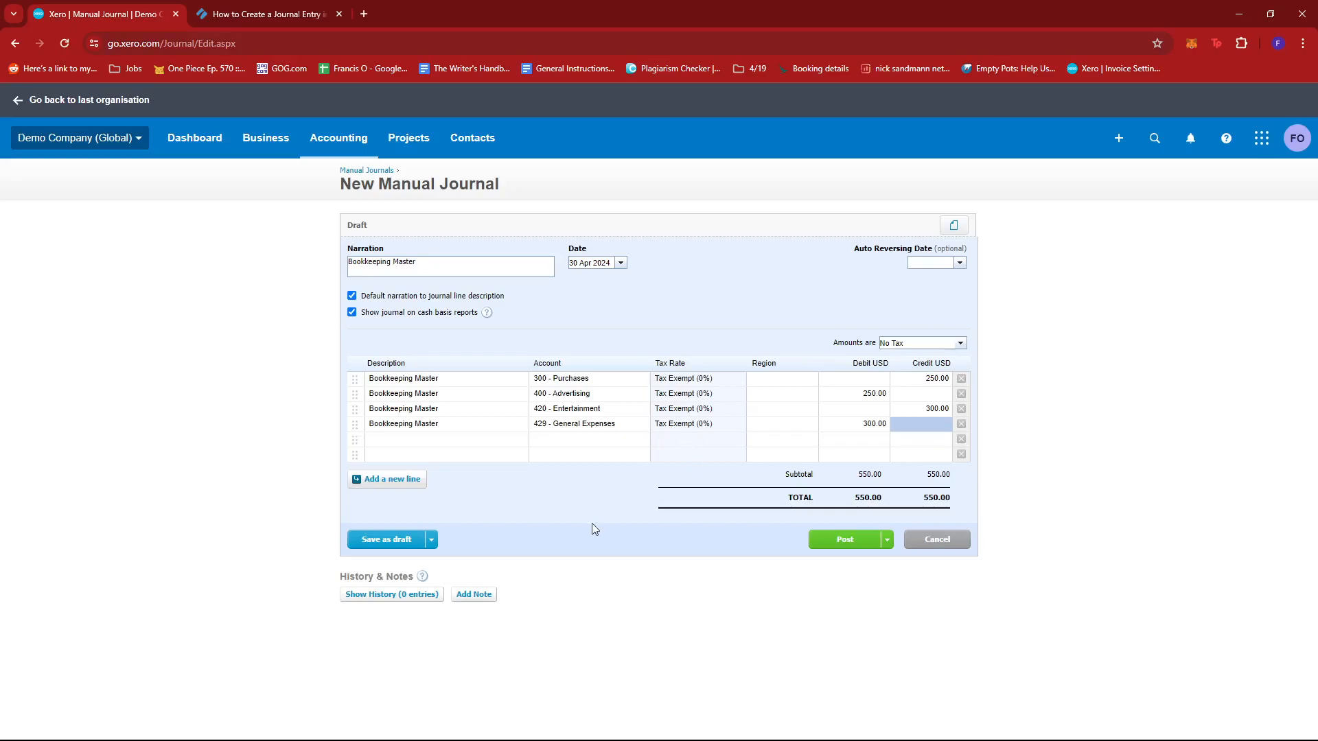
left_click(887, 540)
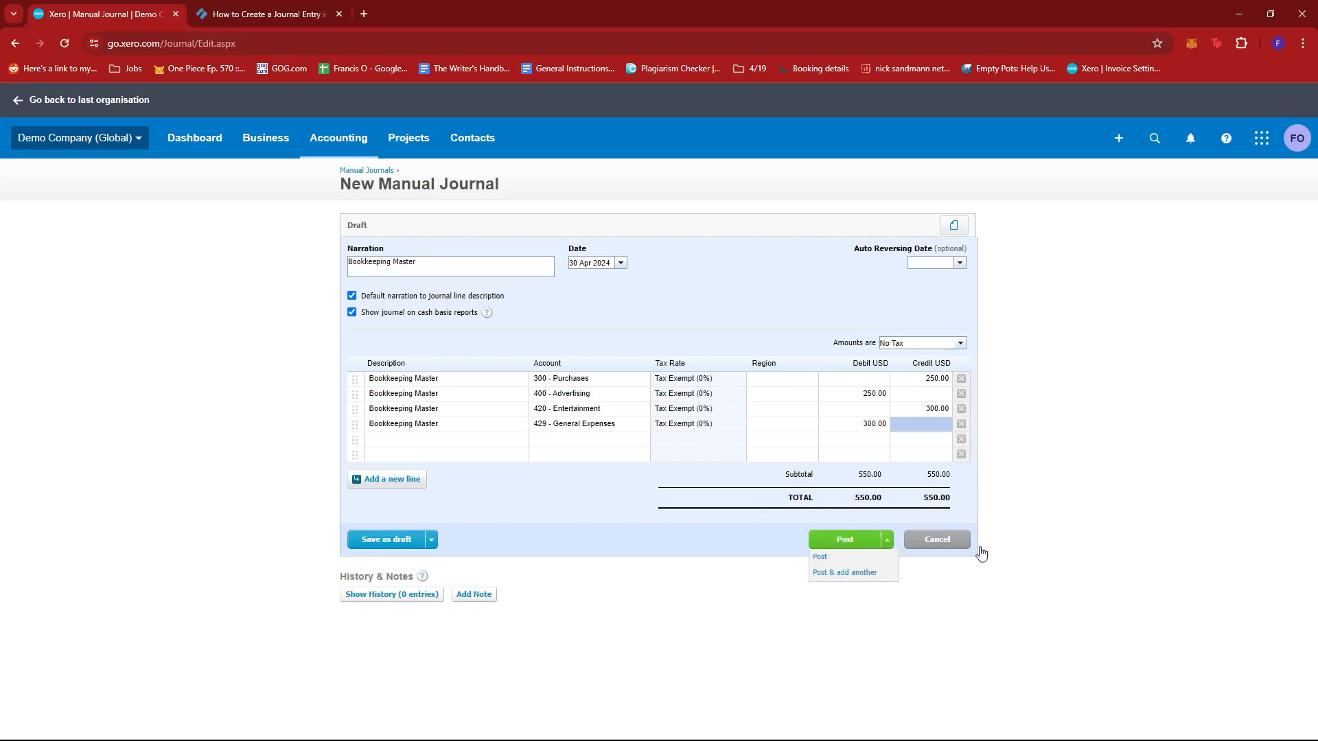
left_click(1093, 543)
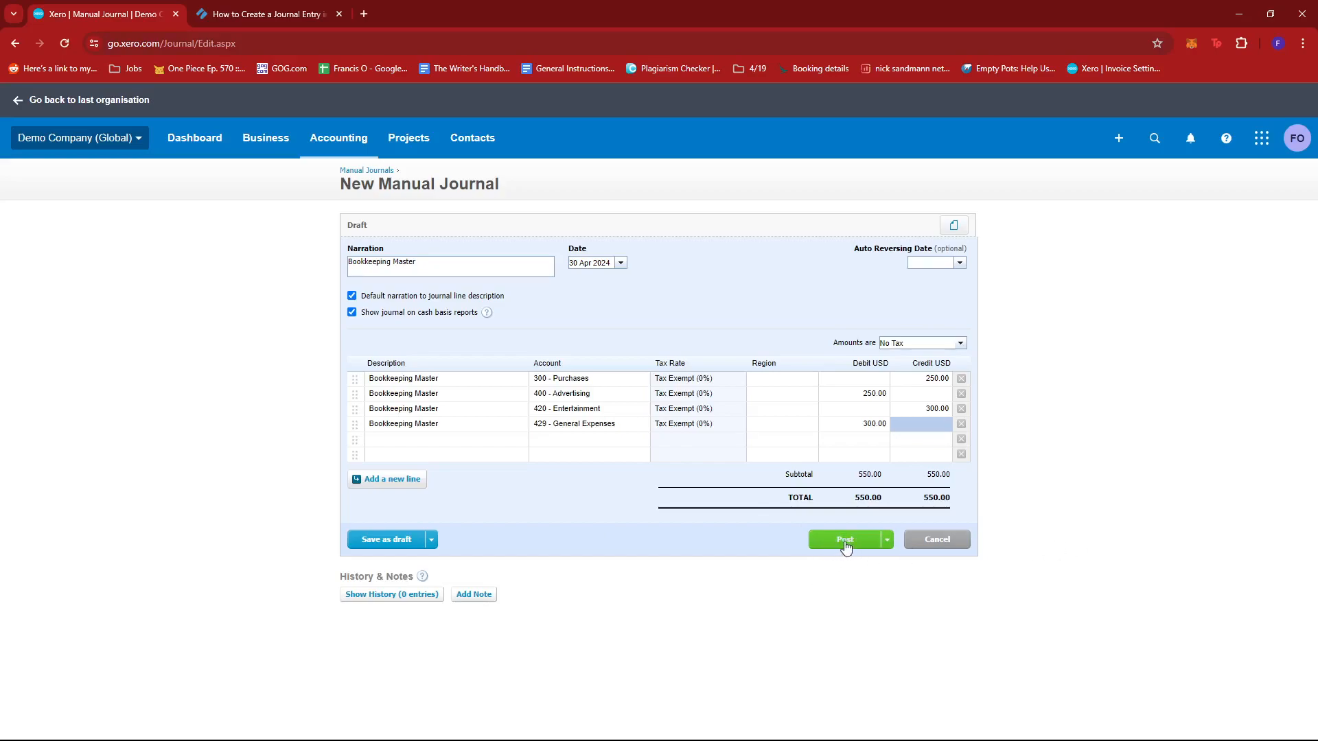
left_click(845, 541)
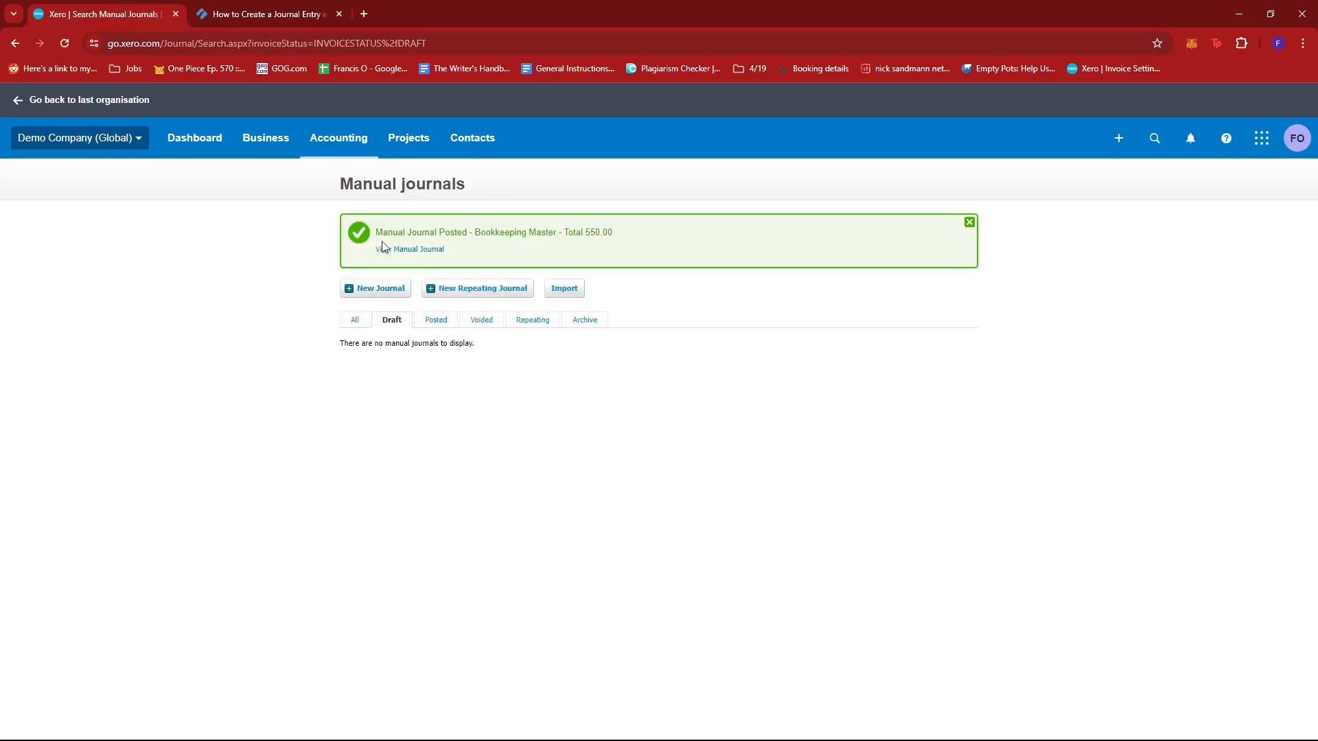
Open the posted "Bookkeeping Master" journal from the list of all manual journals for editing
left_click(355, 321)
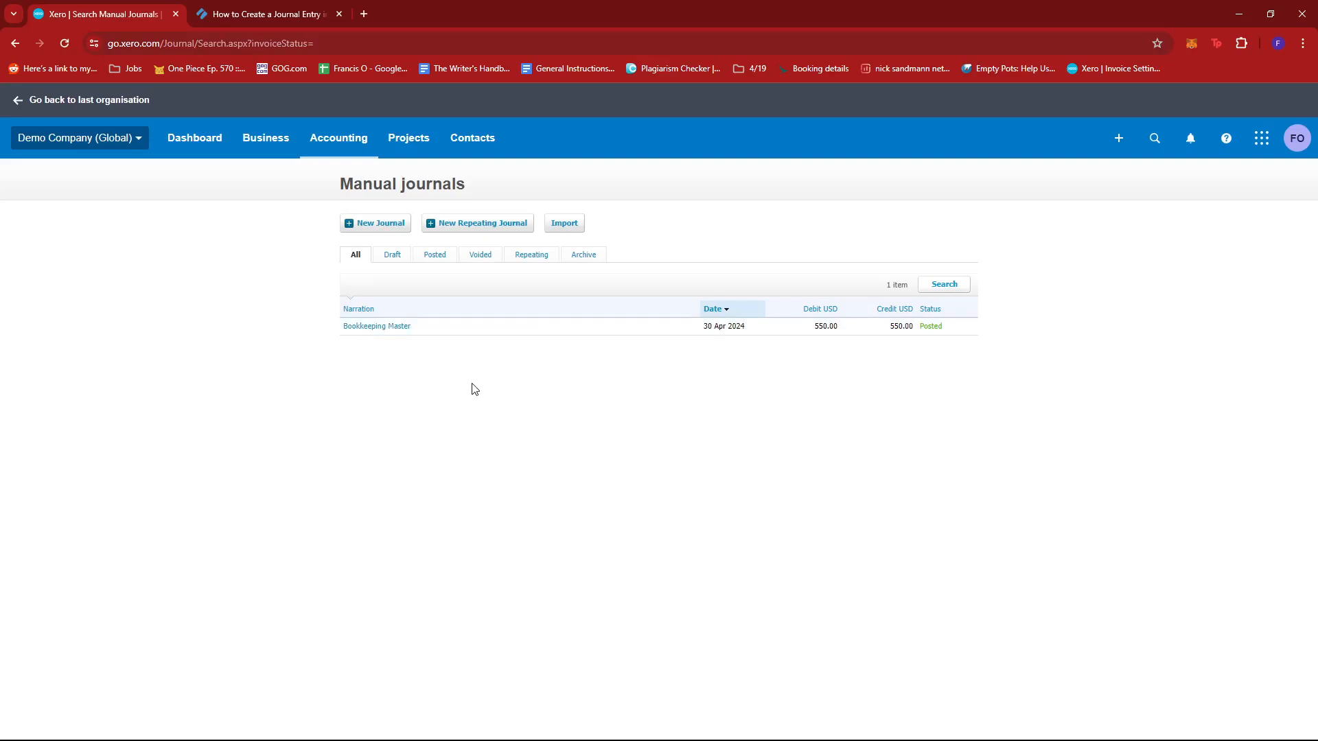
left_click(387, 328)
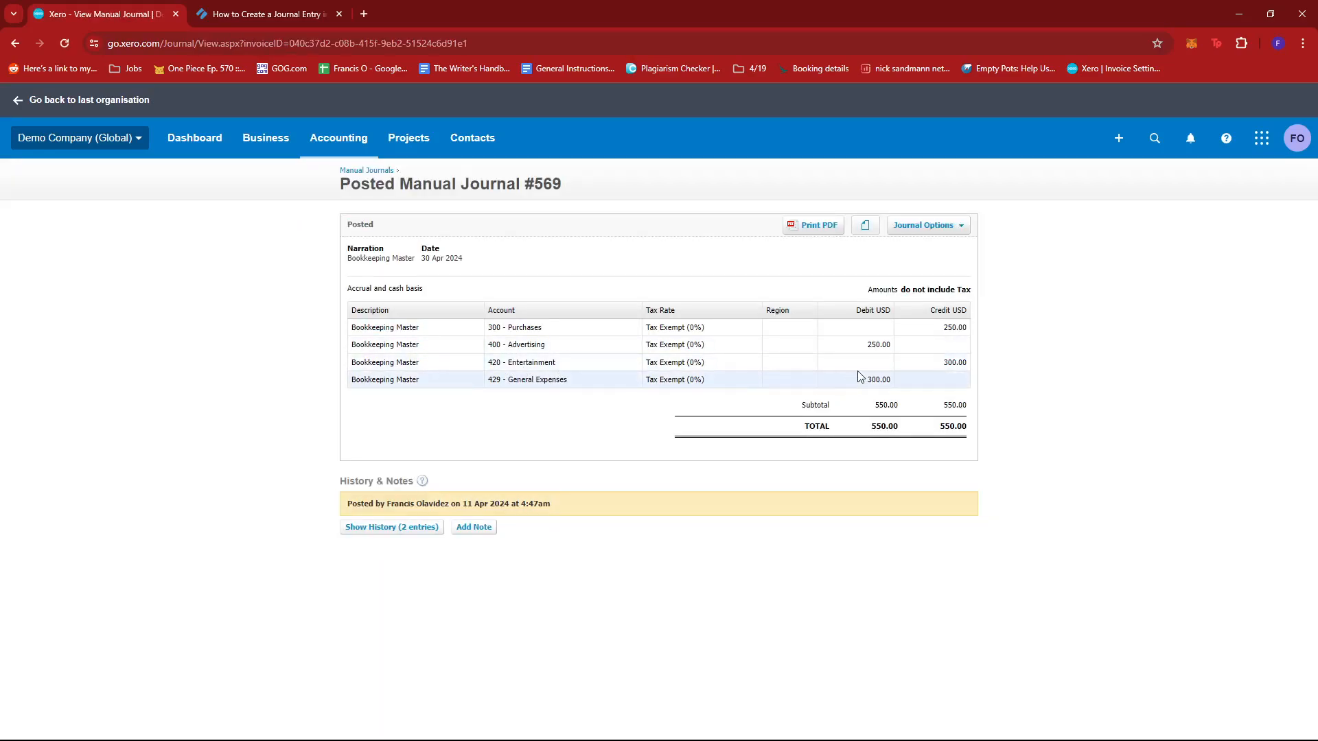
left_click(958, 231)
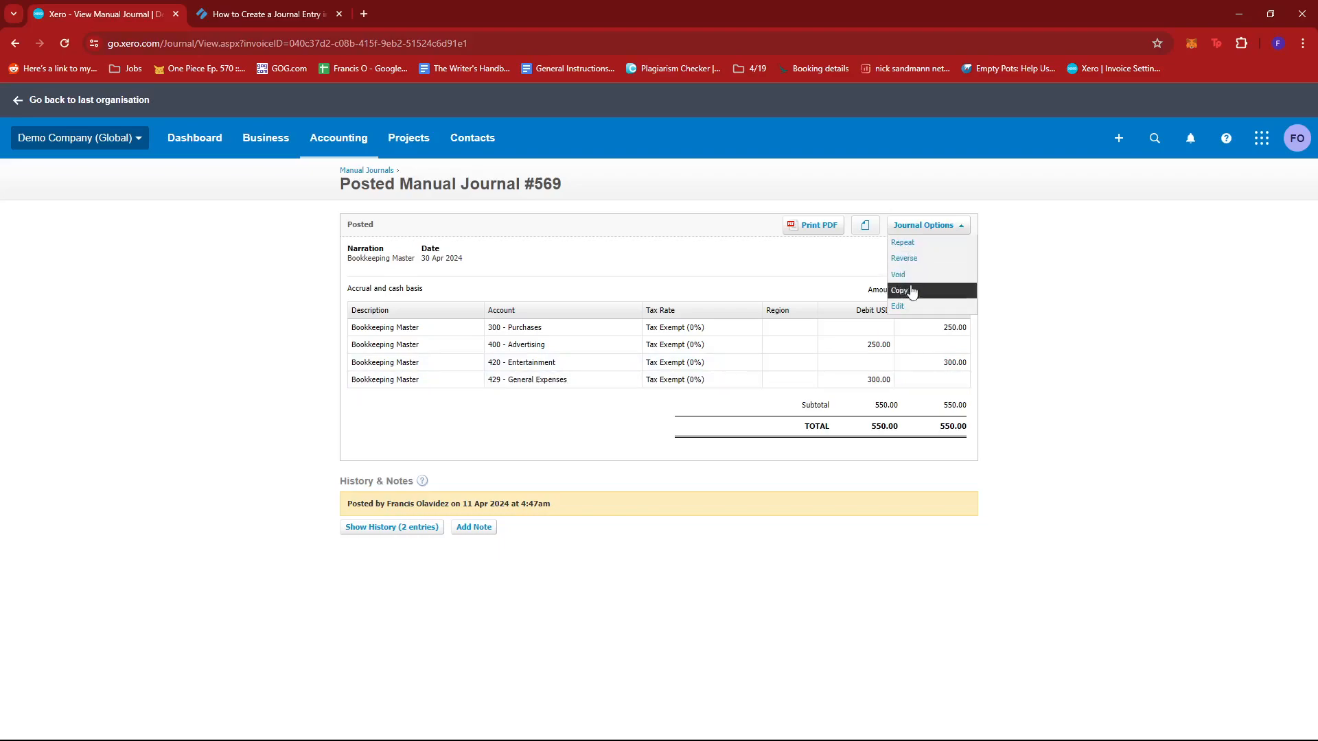
left_click(911, 309)
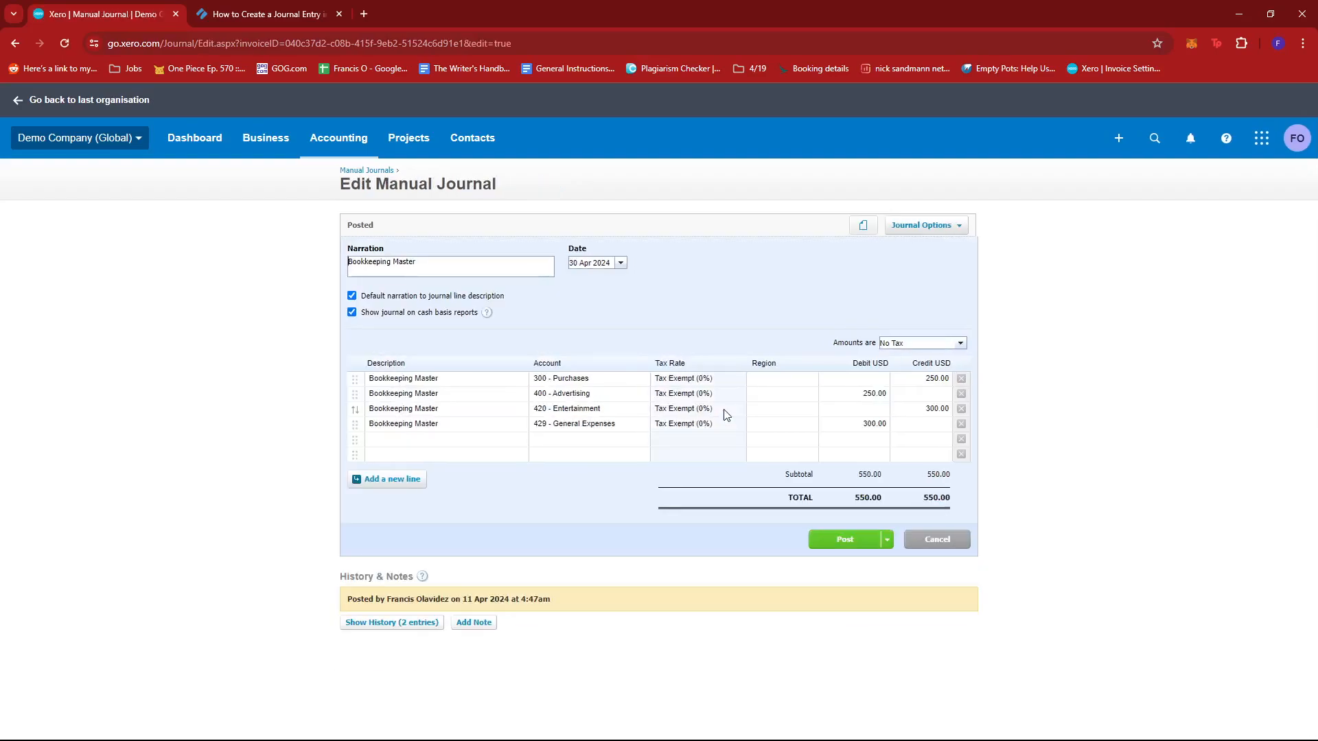
Look over the editable lines of the "Bookkeeping Master" journal, then post it again and return to the list of all journals
left_click(783, 409)
left_click(633, 442)
left_click(854, 440)
left_click(498, 439)
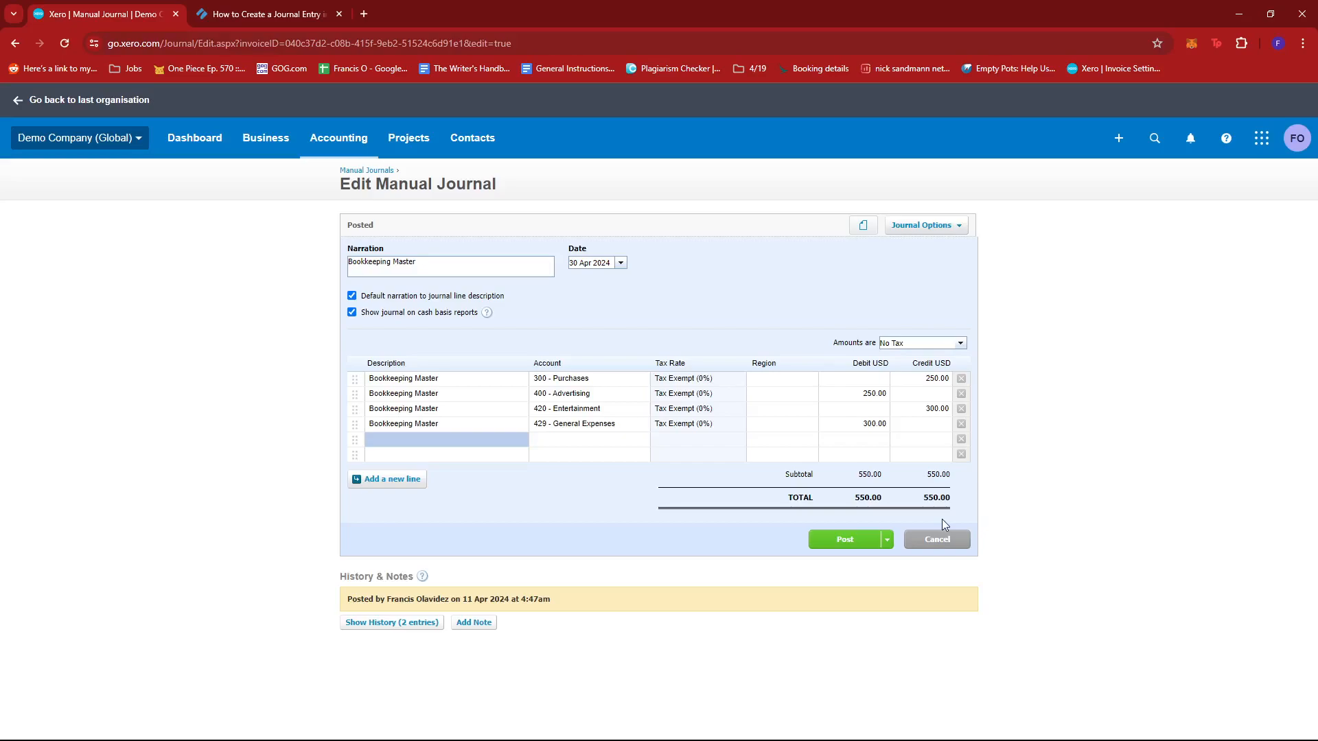
left_click(846, 546)
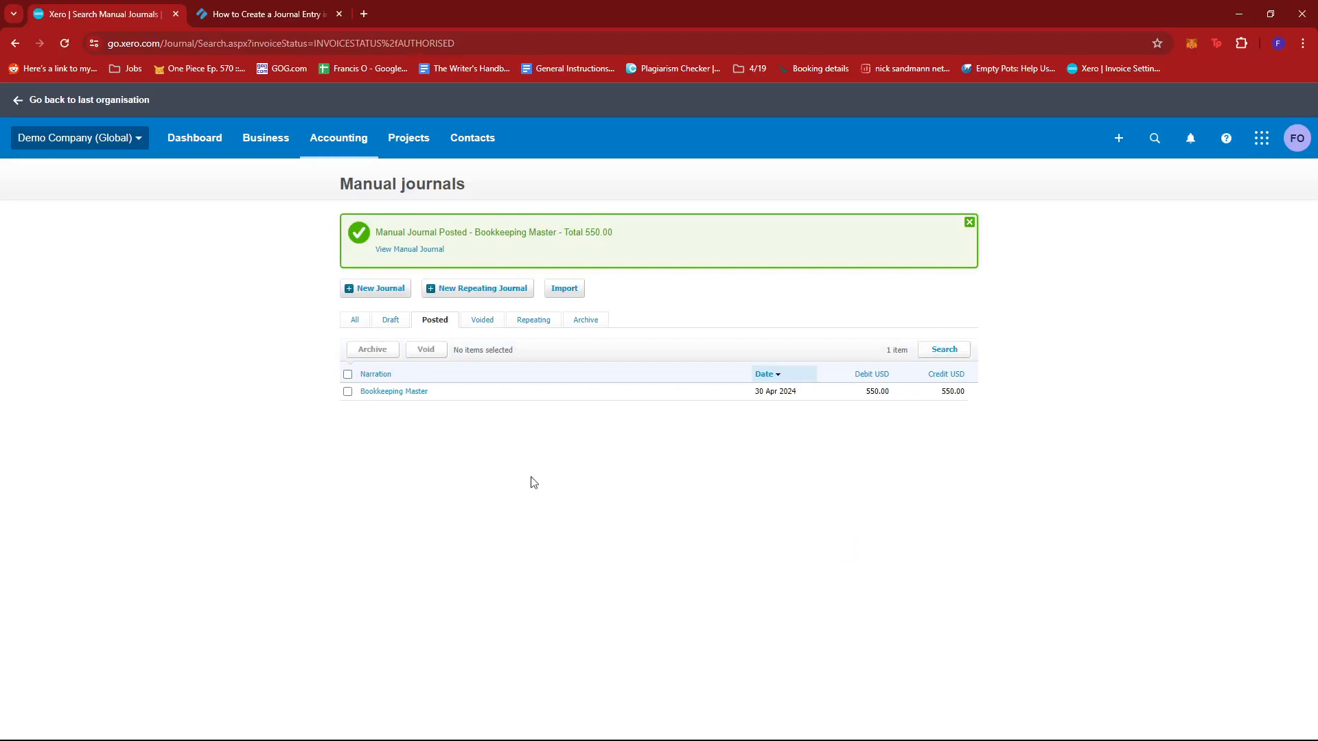
left_click(354, 321)
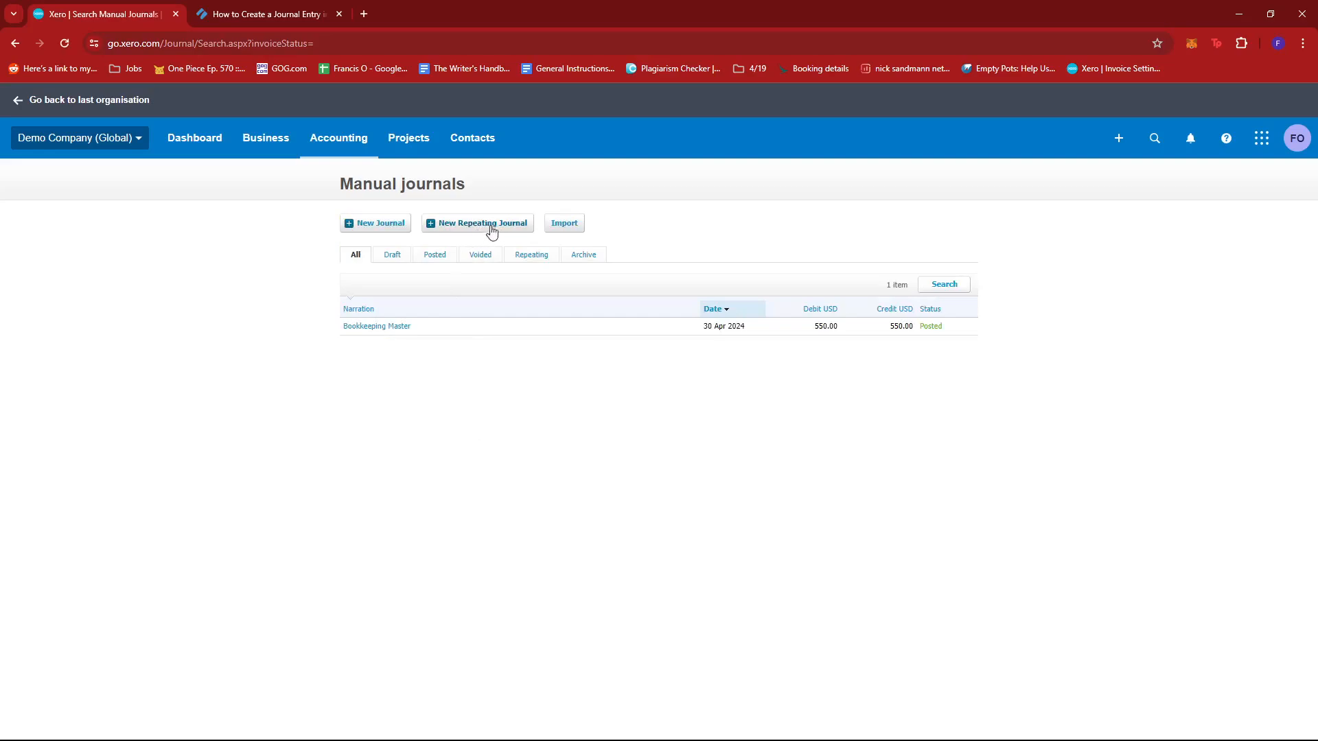
Try a new repeating journal with the first journal date 11 Apr 2024, reviewing its repeat interval and end date options before leaving it
left_click(370, 228)
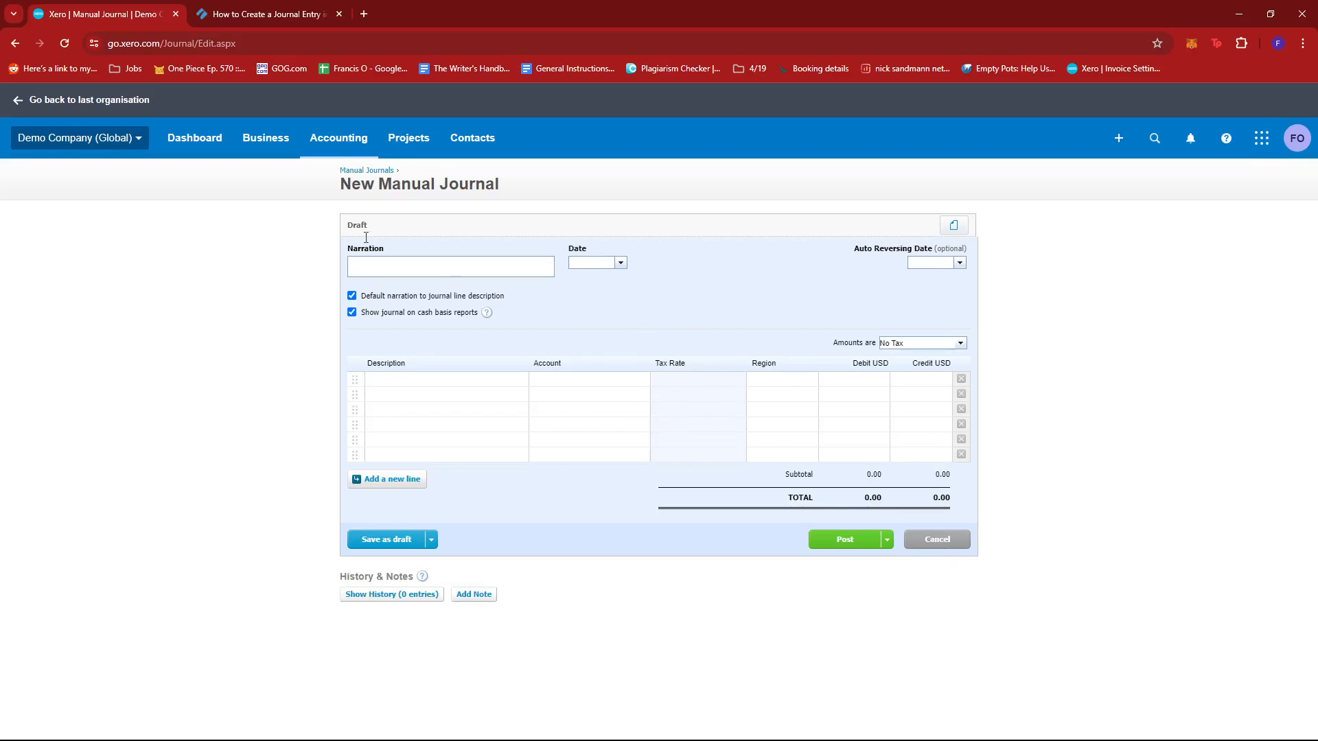
left_click(364, 171)
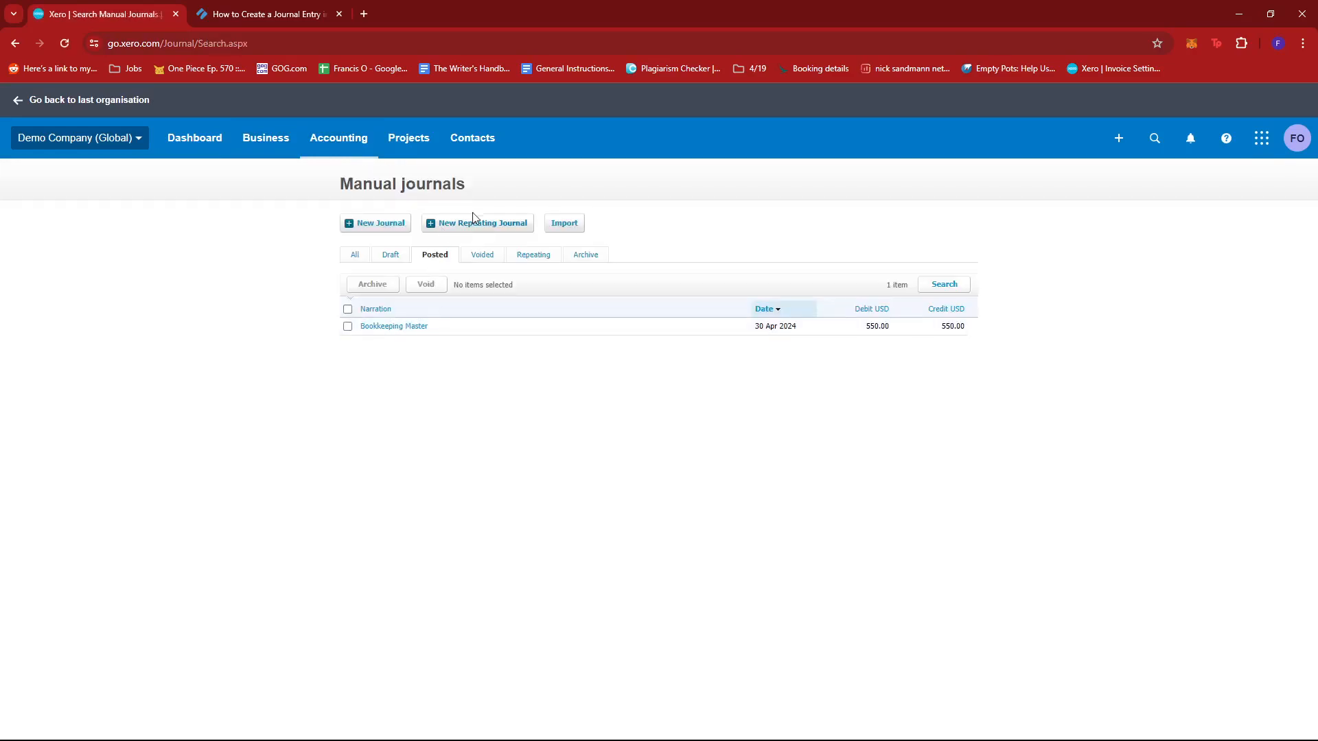
left_click(485, 224)
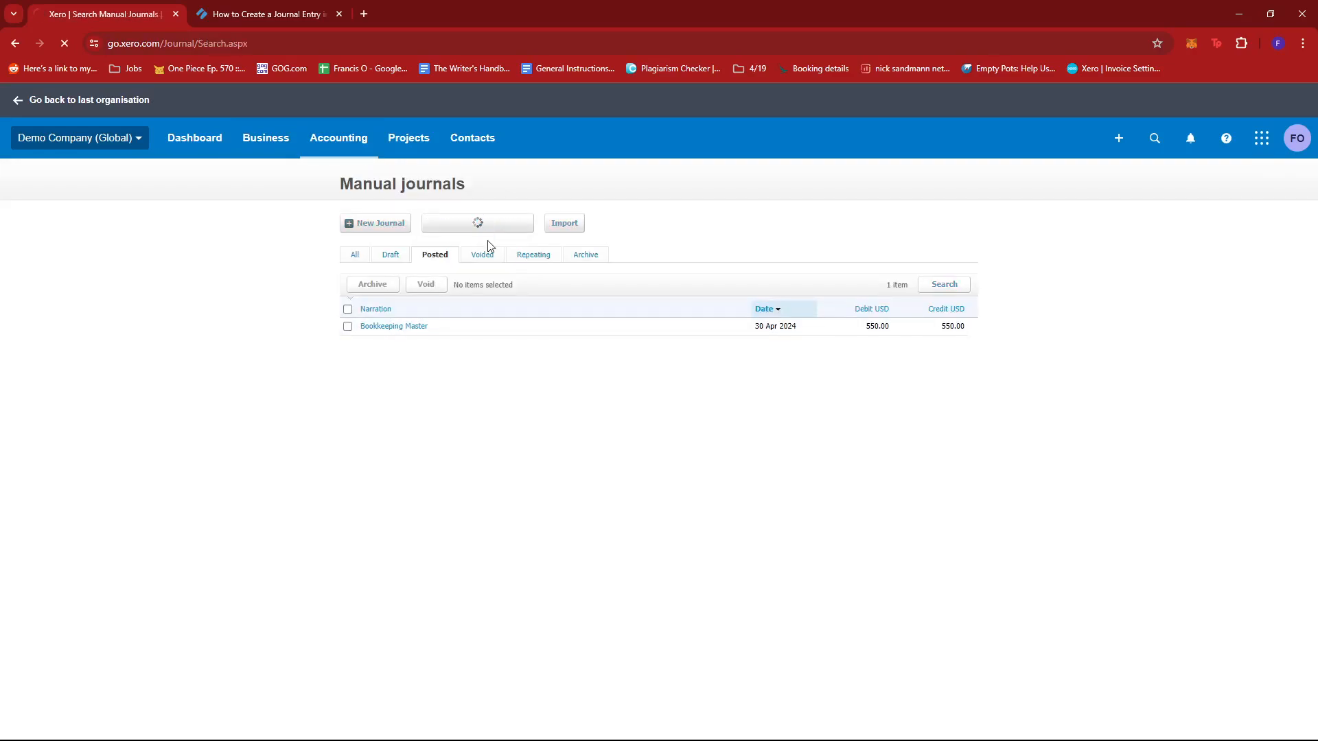
scroll(608, 401, "down", 1)
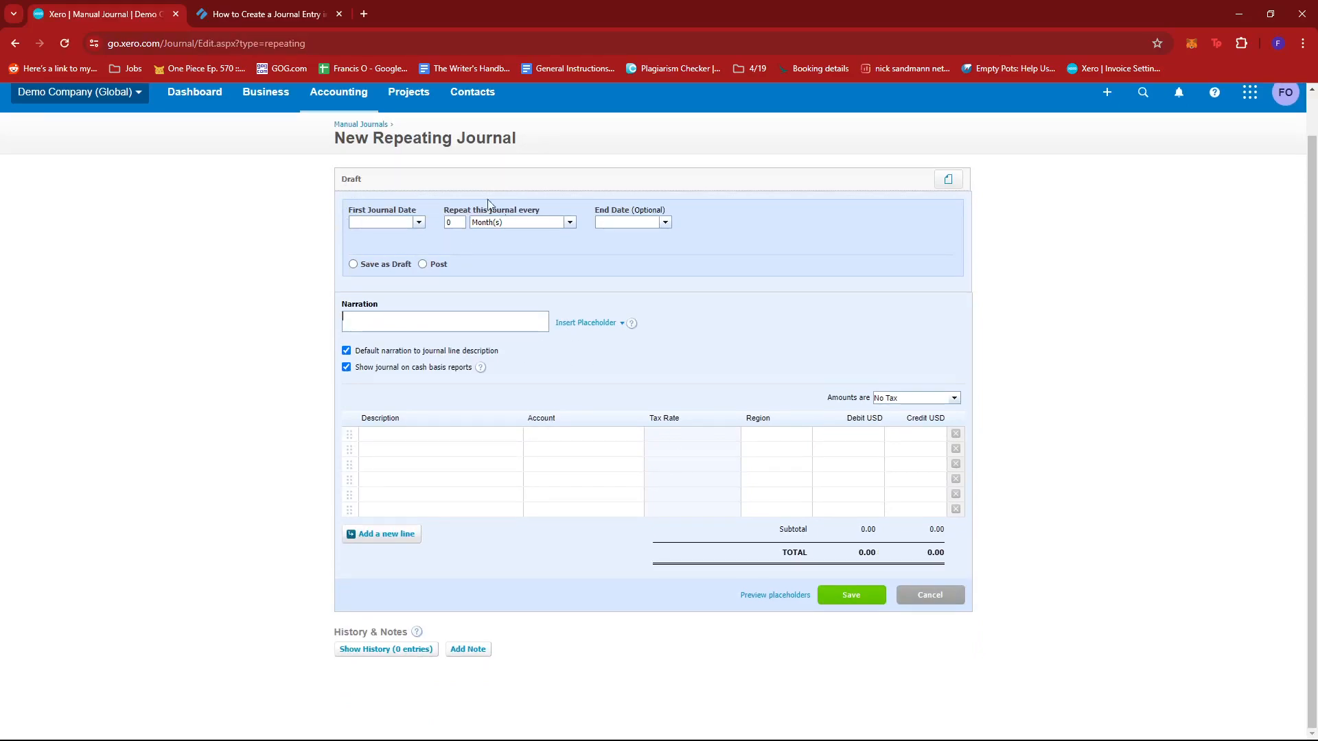
left_click(419, 222)
left_click(420, 222)
left_click(569, 223)
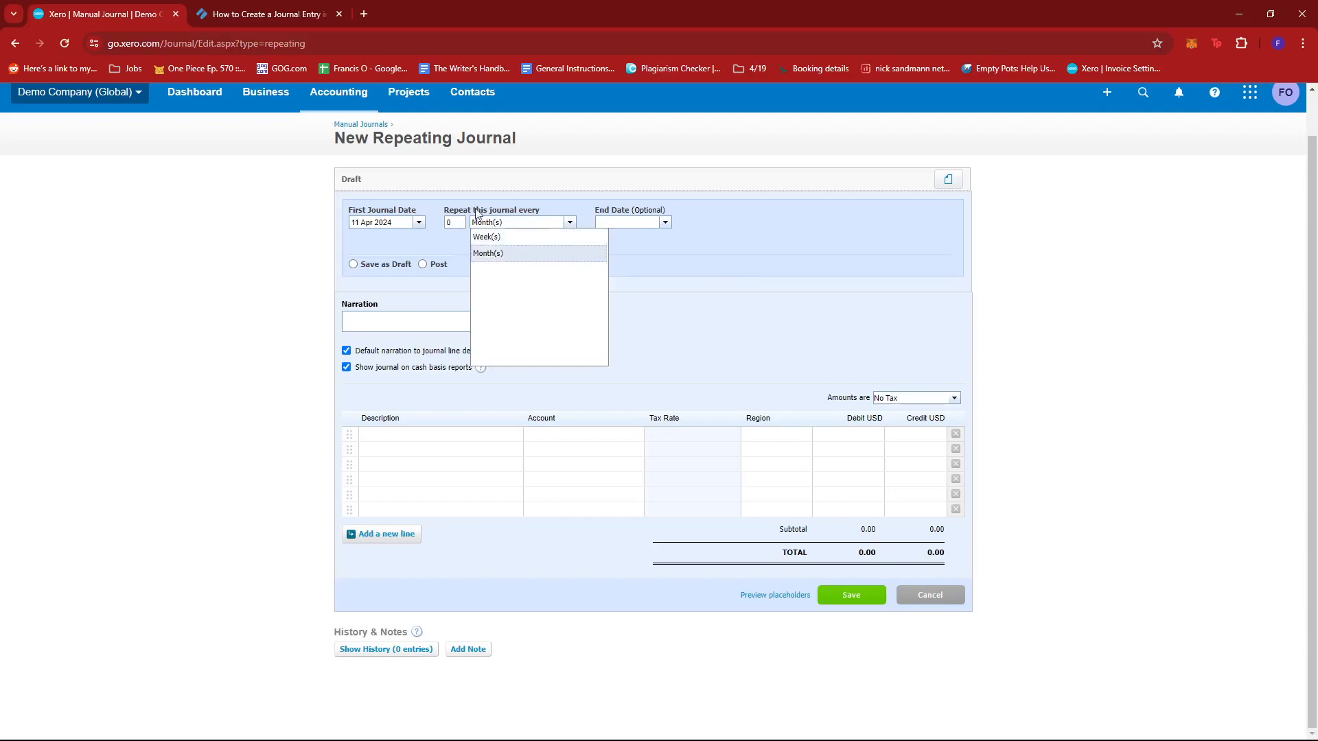
left_click(692, 251)
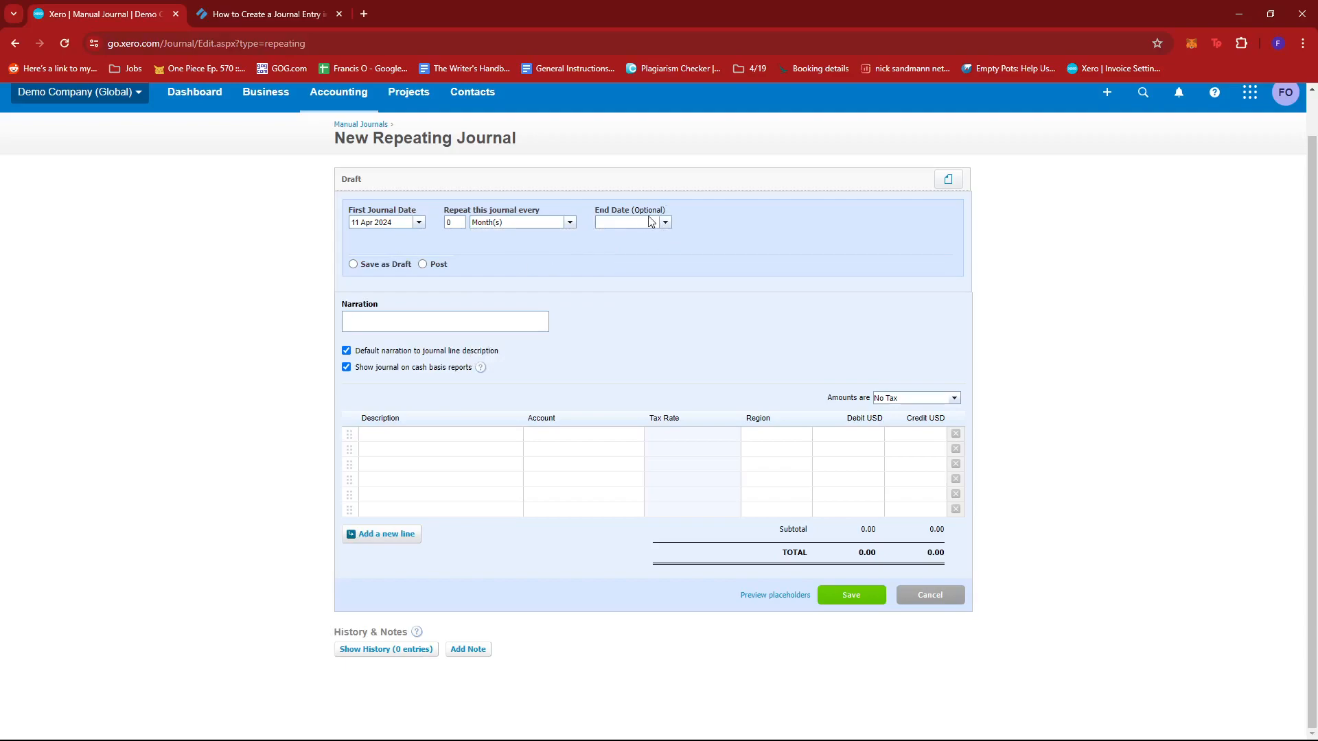
left_click(662, 224)
left_click(837, 237)
left_click(361, 124)
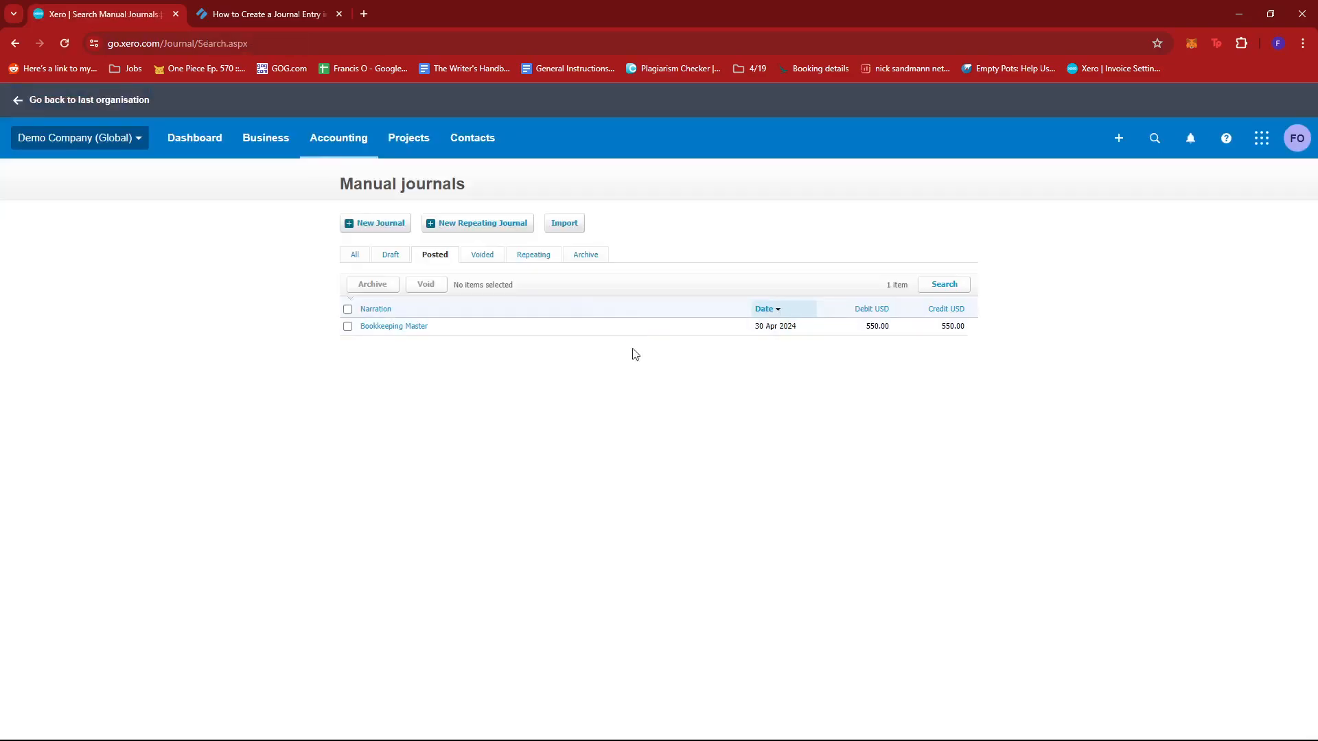
Start a new manual journal from the list of all journals and look at its auto reversing date setting
left_click(390, 259)
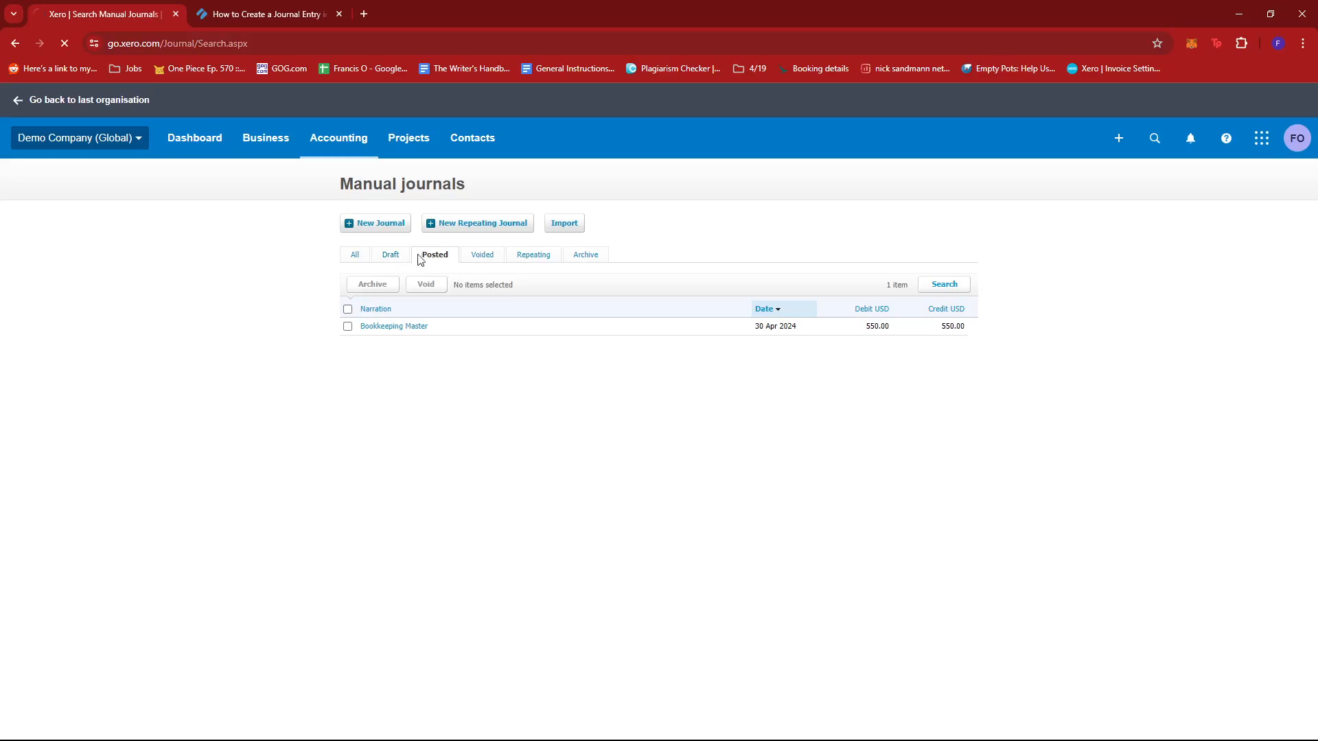
left_click(354, 258)
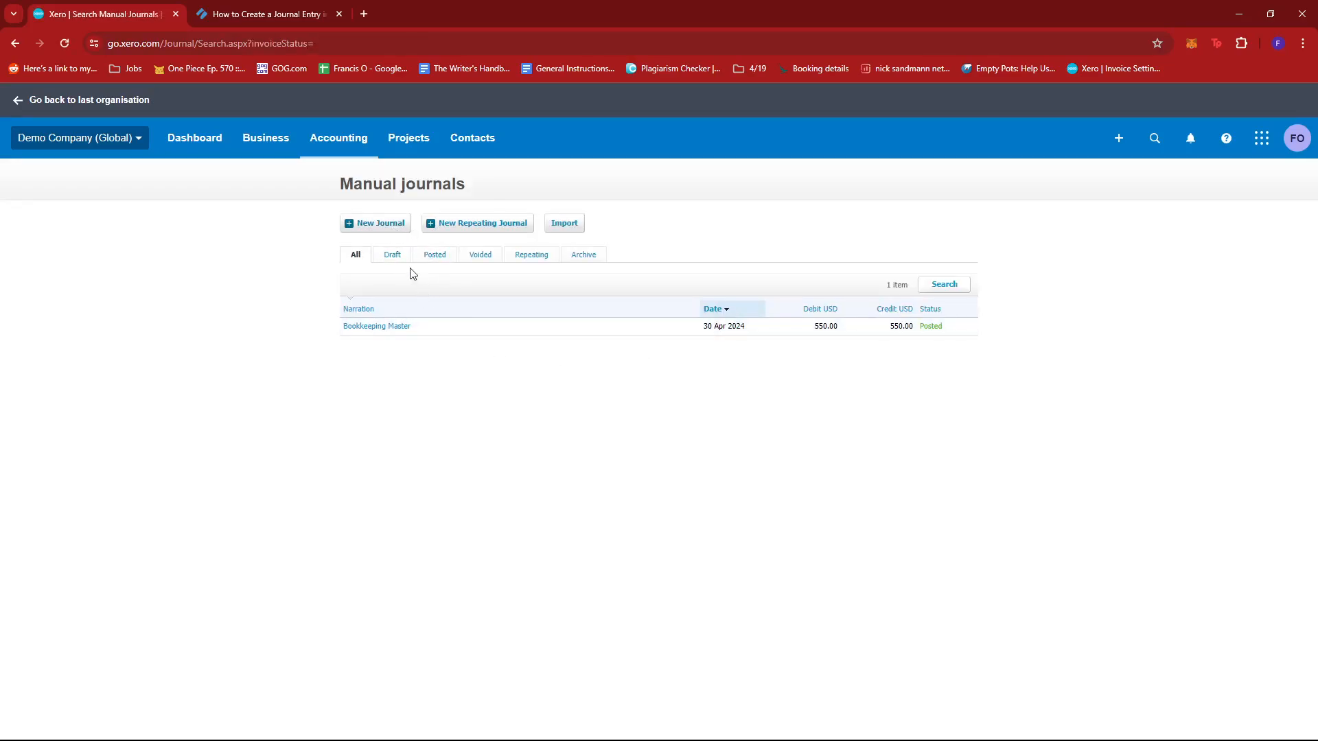
left_click(393, 231)
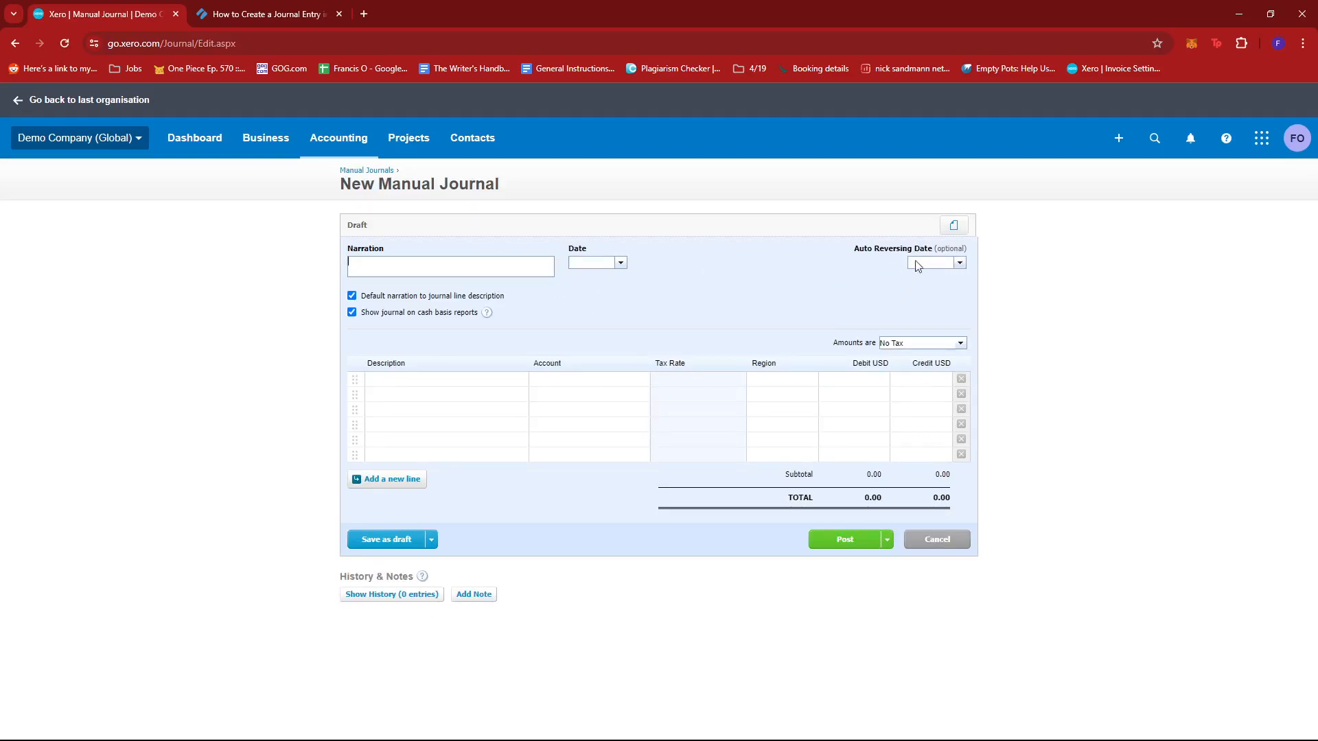
left_click(953, 268)
left_click(837, 292)
Enter "Bookkeeping Master" as the narration of the new manual journal
left_click(497, 270)
type("How to Enter a Journal in Xero")
key("BackSpace")
key("BackSpace")
key("BackSpace")
key("BackSpace")
key("BackSpace")
key("BackSpace")
key("BackSpace")
key("BackSpace")
key("BackSpace")
key("BackSpace")
key("BackSpace")
key("BackSpace")
key("BackSpace")
key("BackSpace")
key("BackSpace")
type("r")
triple_click(440, 263)
Describe the first two journal lines as "Bookkeeping Master" and enter a credit of 25.00 USD on the first line
left_click(431, 377)
left_click(470, 431)
left_click(466, 393)
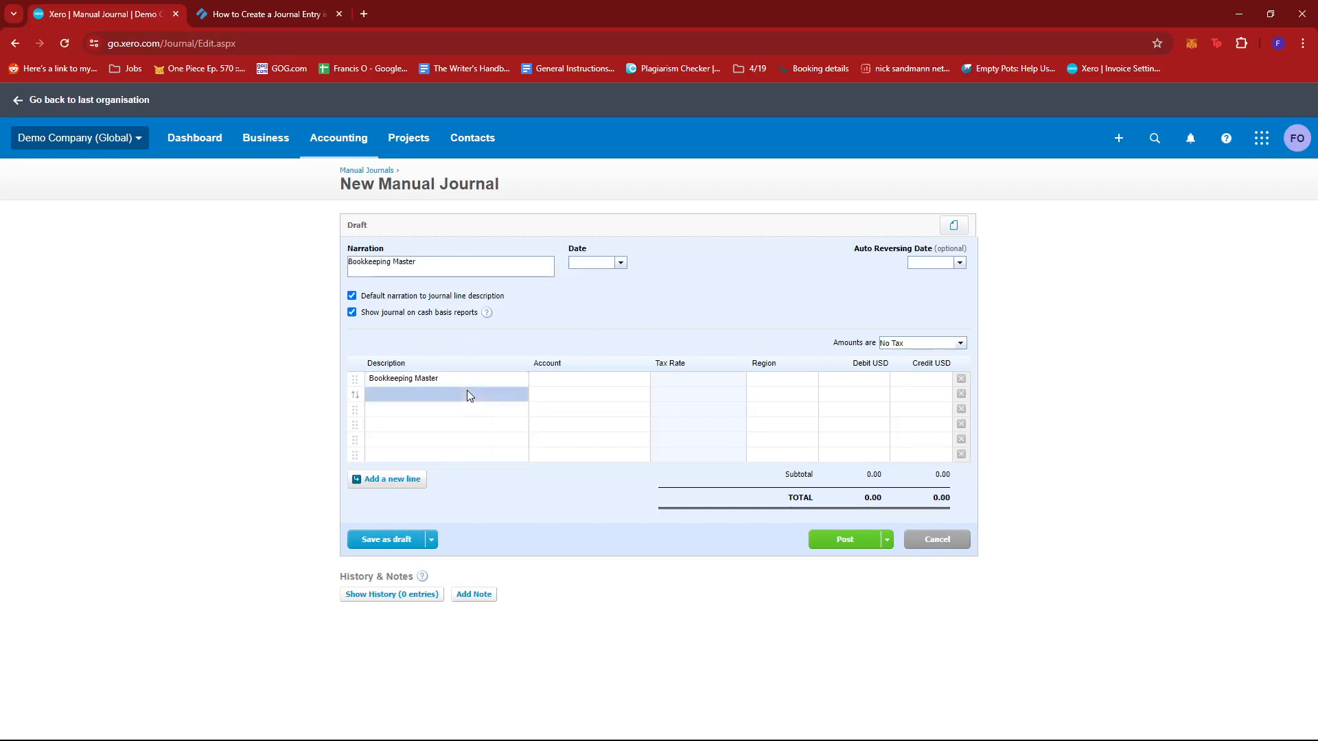
left_click(905, 380)
type("25")
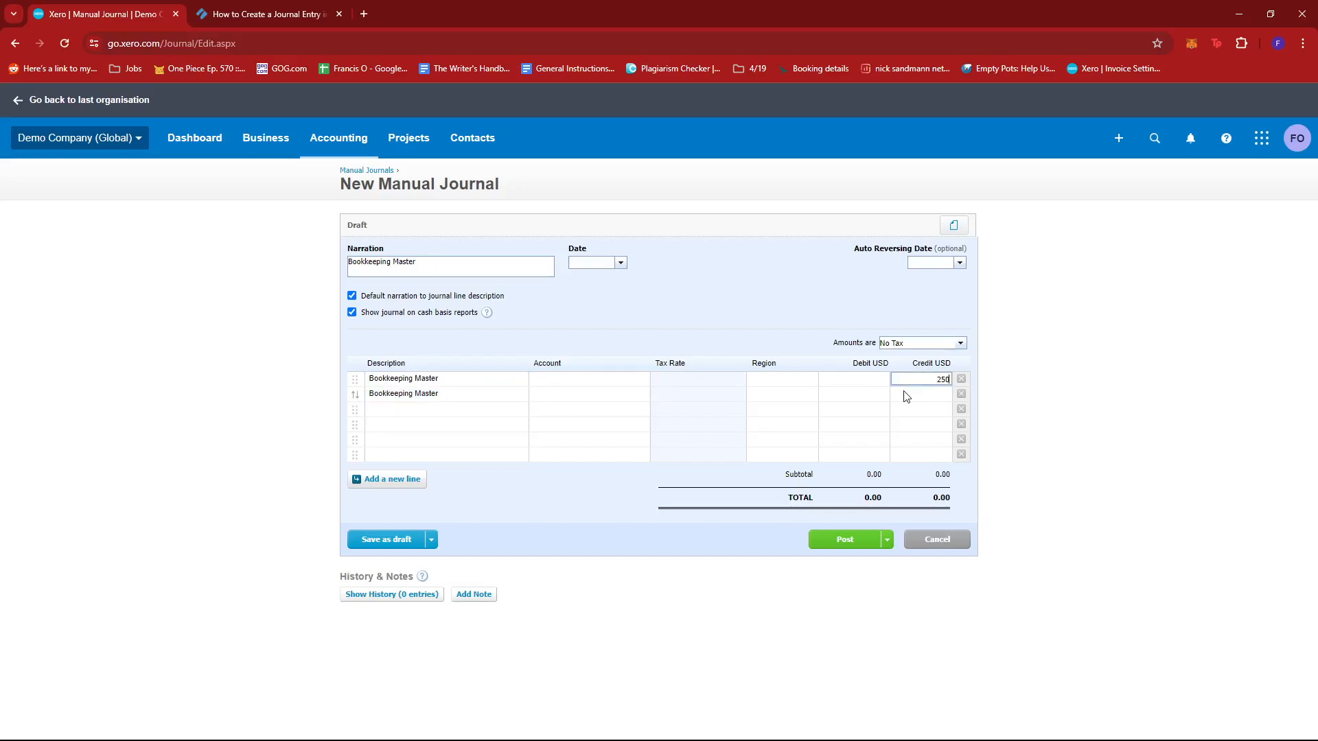
Change the narration and the descriptions of the first two journal lines to "Prepayment"
left_click(441, 267)
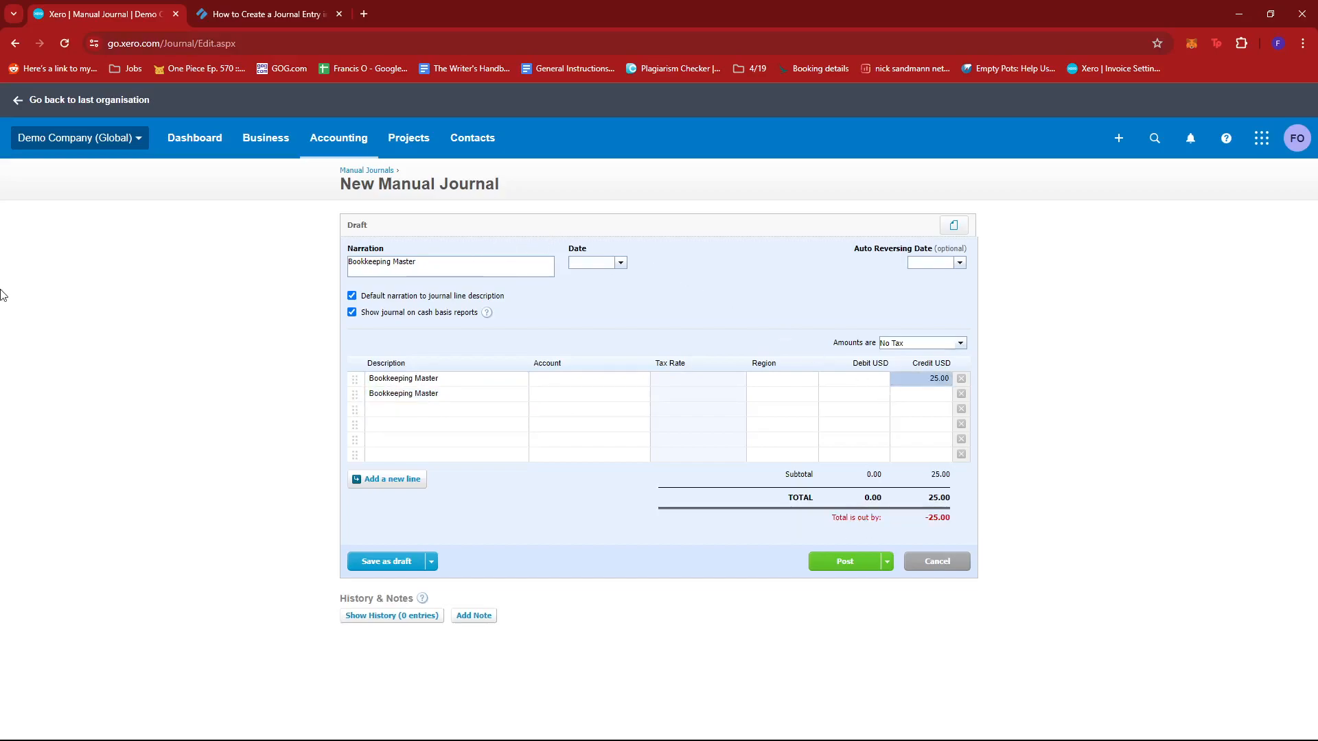
key("ctrl+a")
type("Prepayment")
left_click(458, 380)
left_click(603, 406)
left_click(485, 394)
type("Prepayment")
Set the first Prepayment line's credit to 50.00 USD and enter a debit of 50.00 USD on the second line
left_click(919, 381)
type("50")
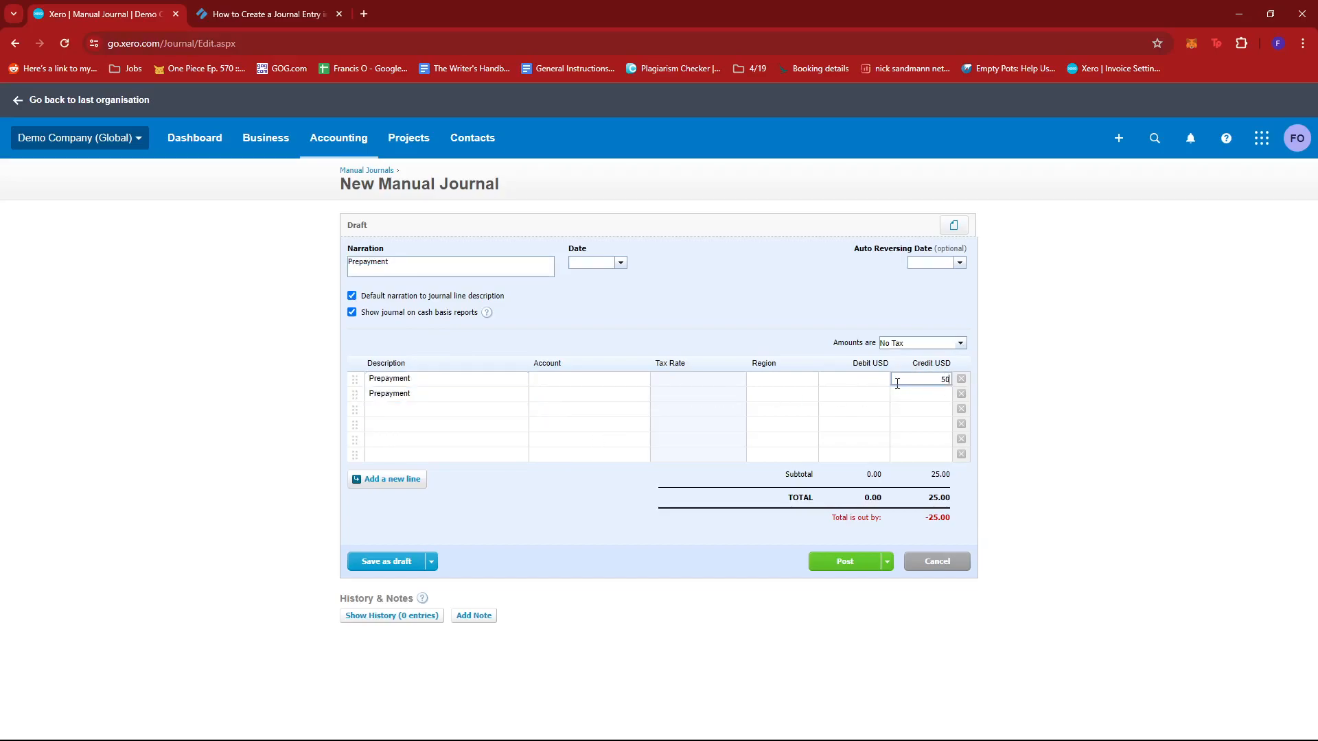
left_click(1073, 397)
left_click(851, 394)
type("50")
left_click(1223, 379)
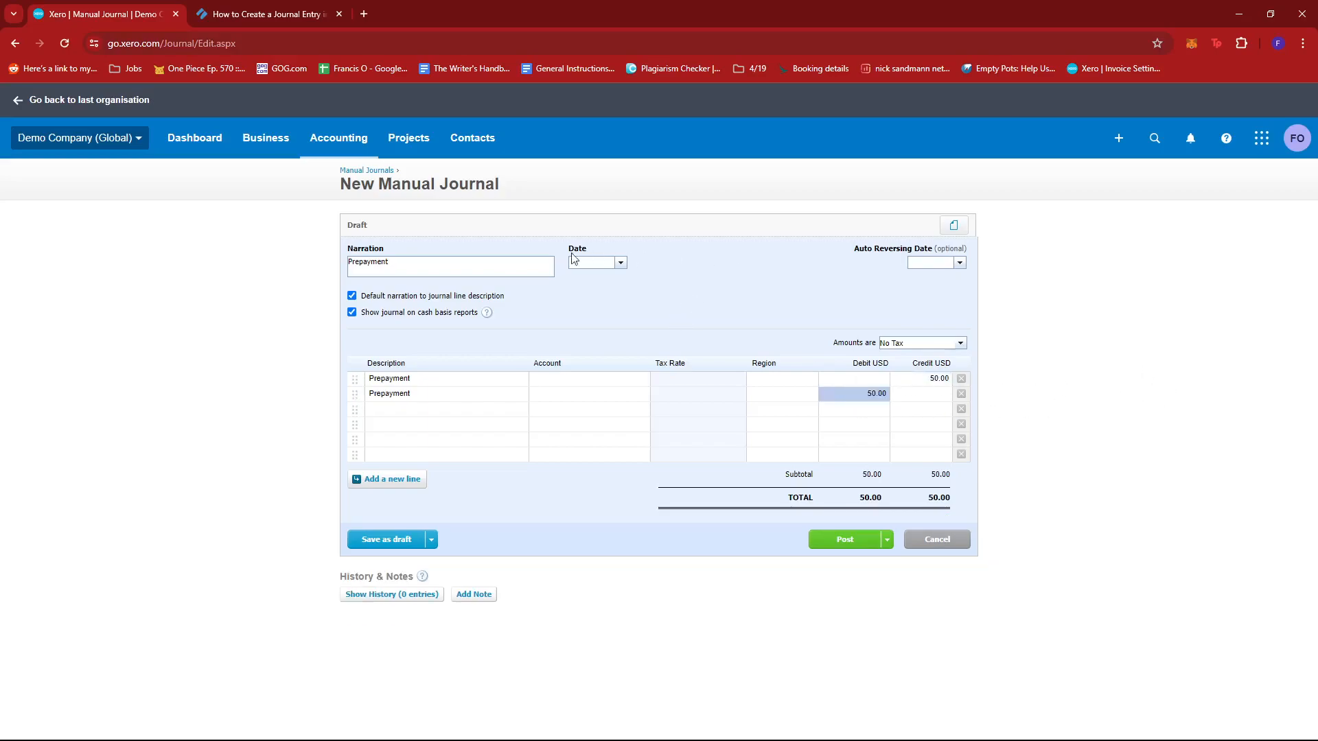
Date the Prepayment journal 31 Mar 2024 and set its auto reversing date to 1 Apr 2024
left_click(621, 263)
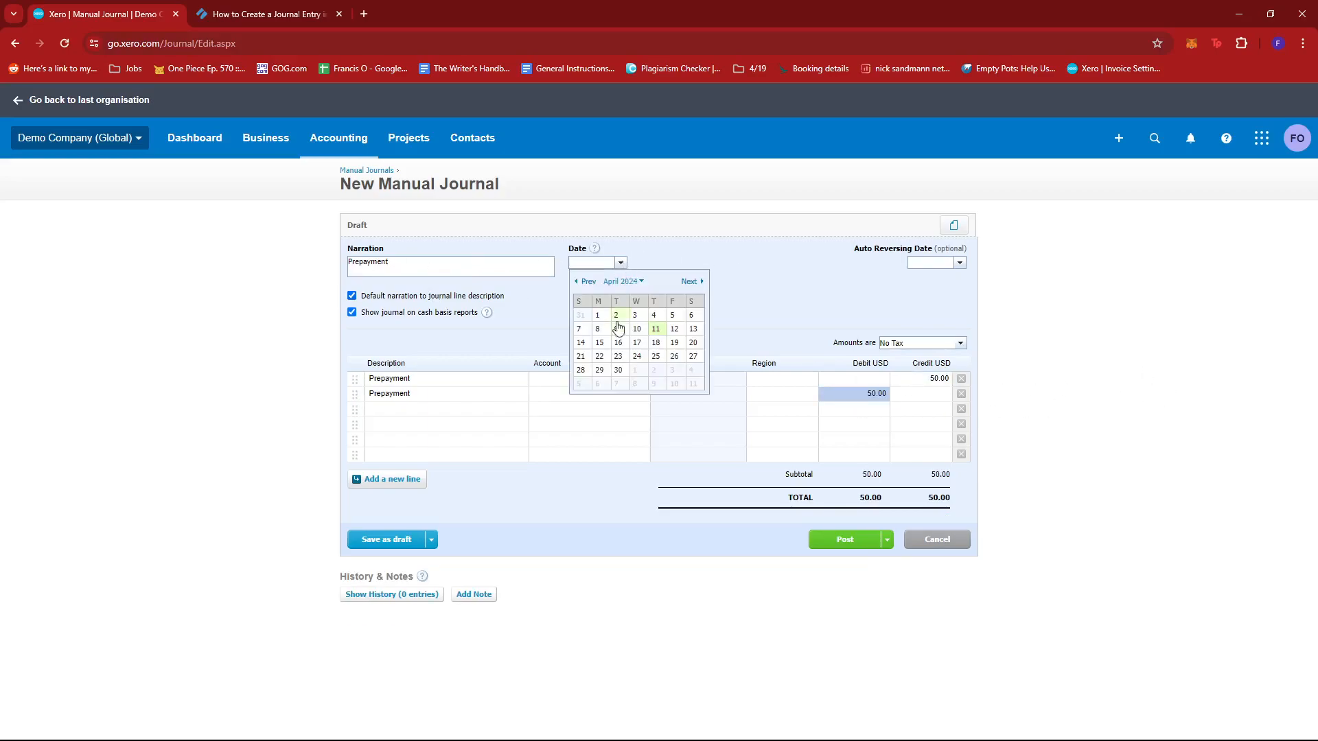
left_click(583, 283)
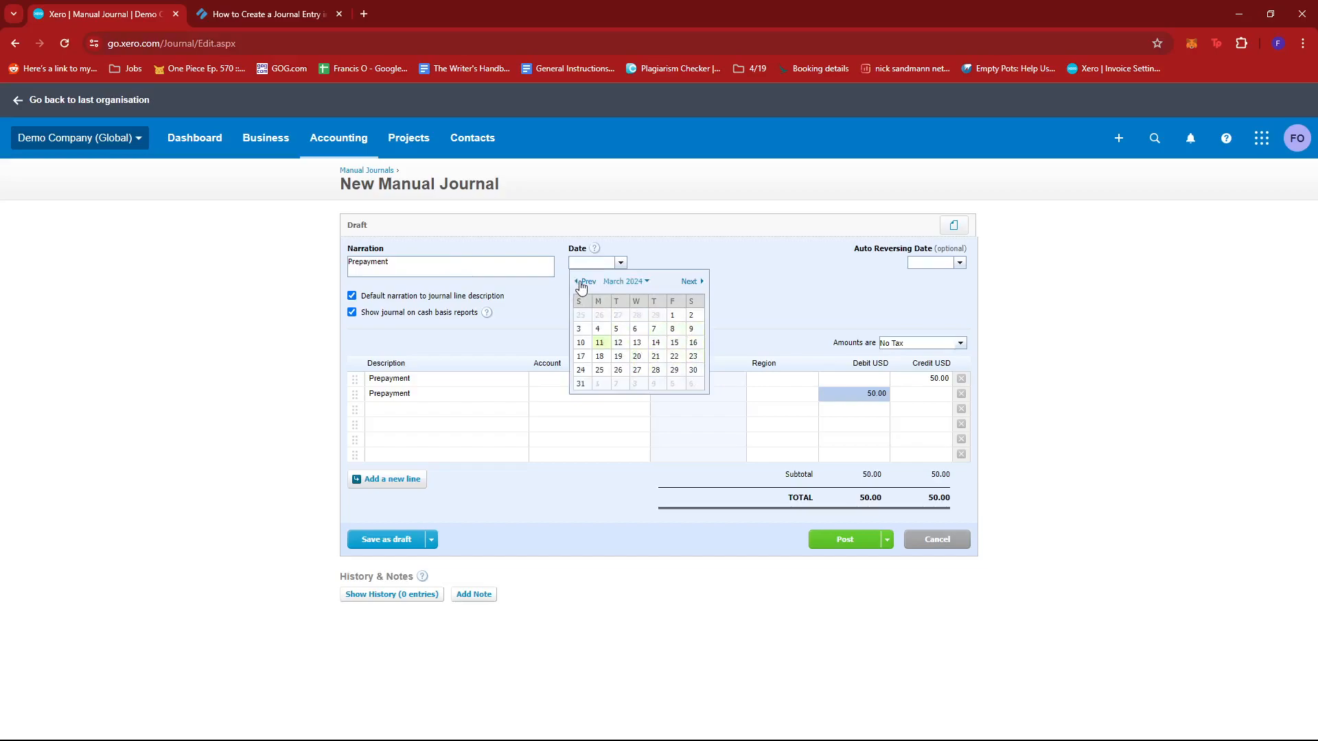
left_click(581, 383)
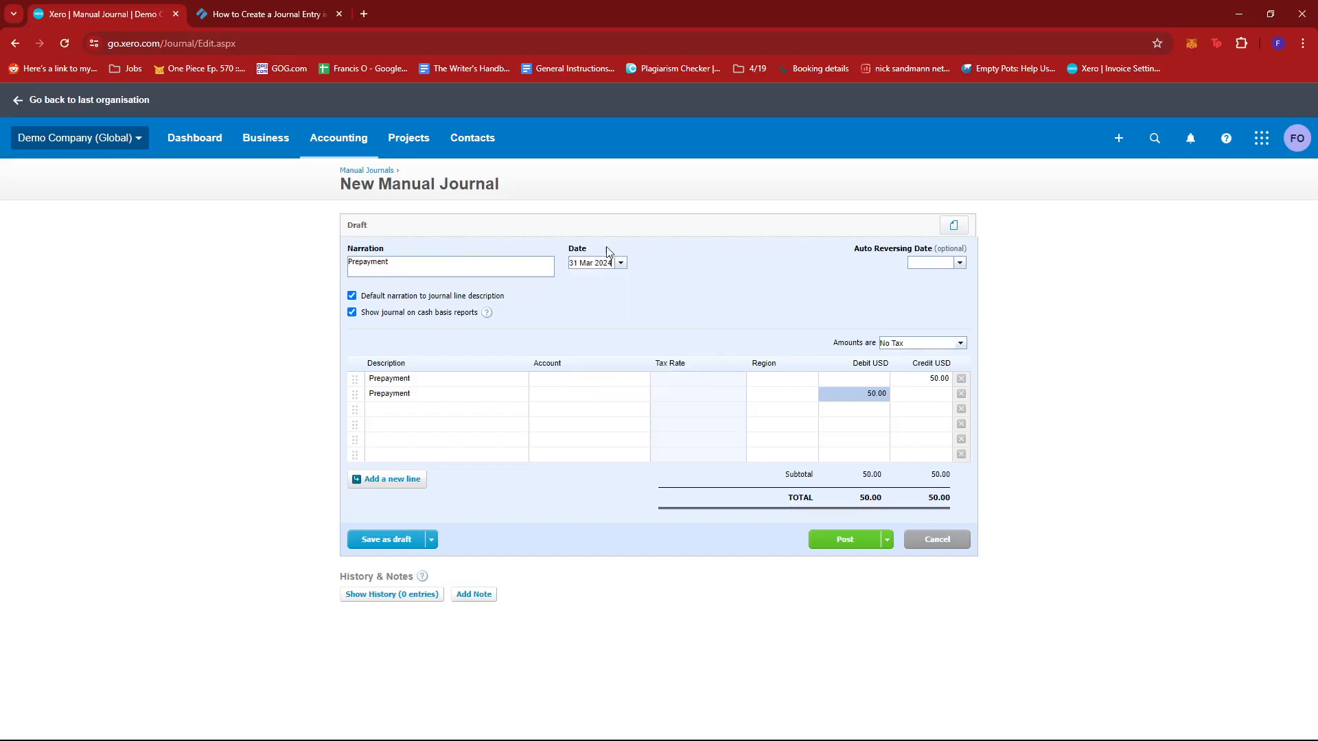
left_click(960, 264)
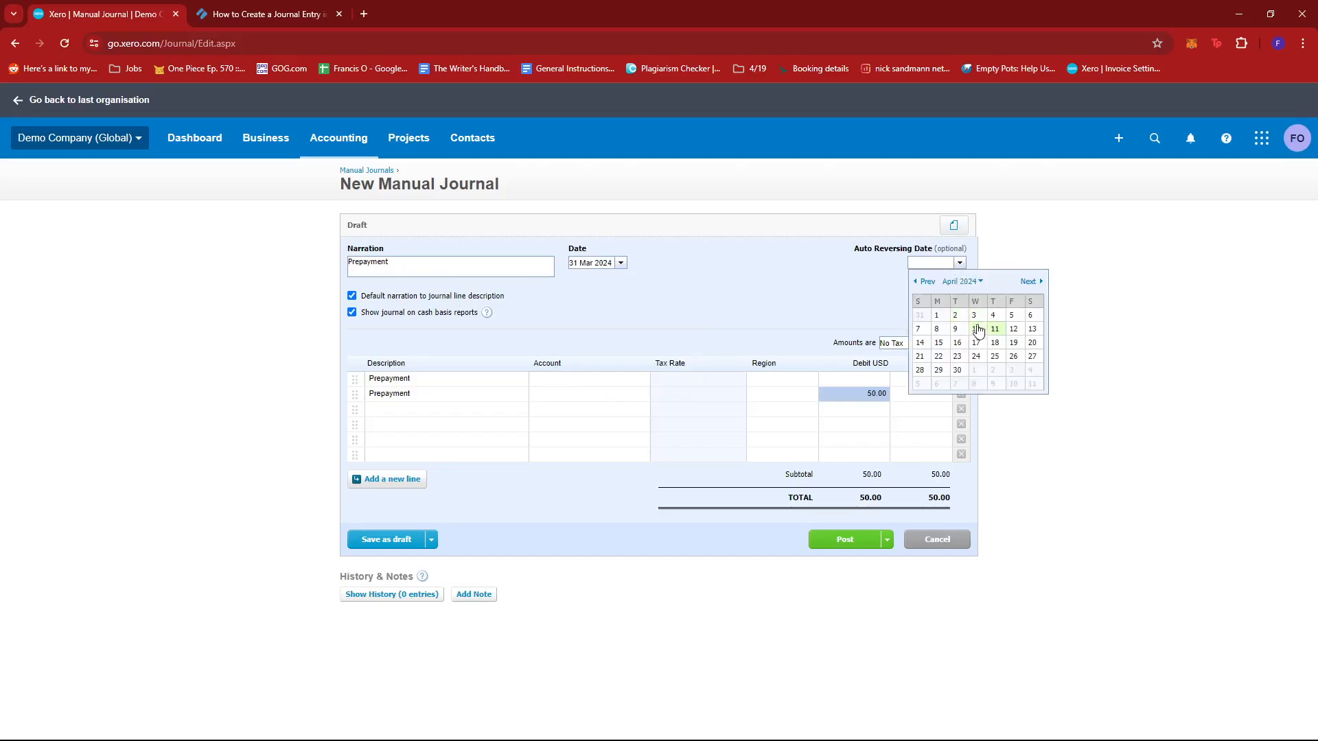
left_click(937, 316)
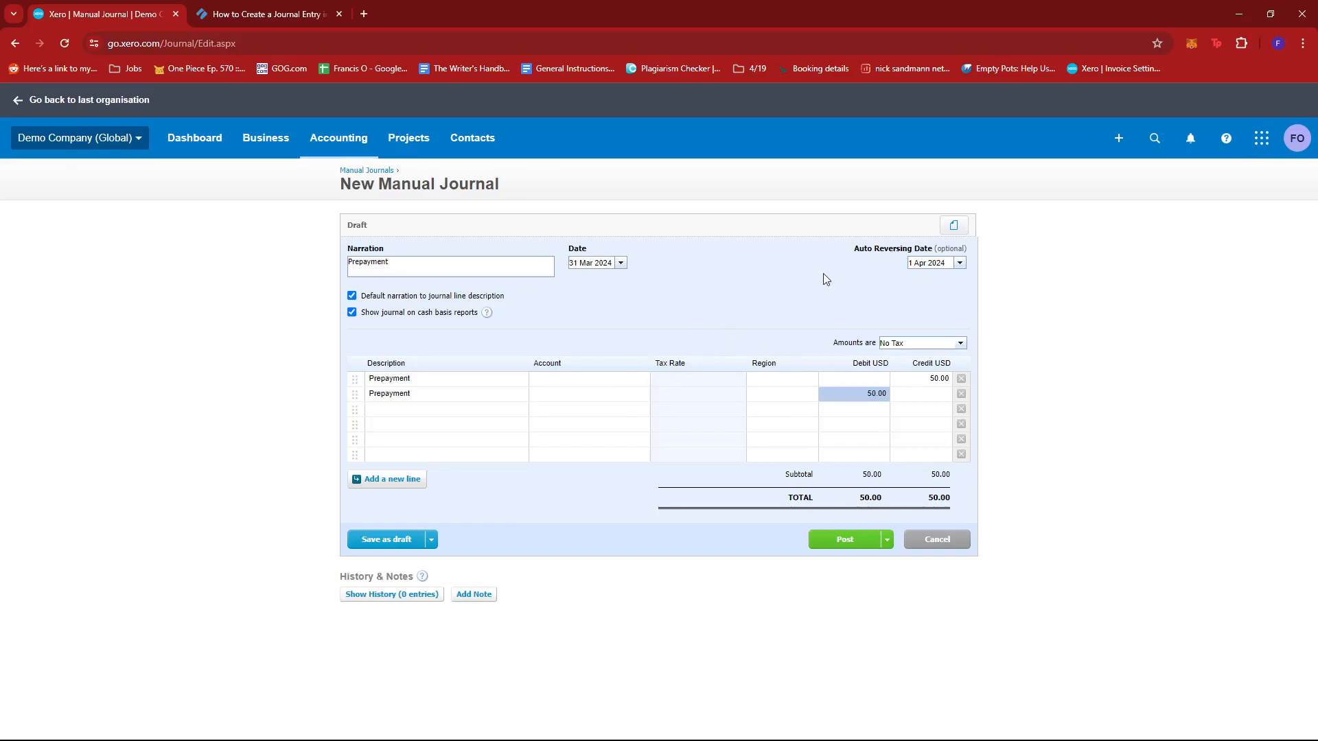
Leave the Prepayment journal without saving, and view the voided journals followed by the list of all manual journals
left_click(364, 174)
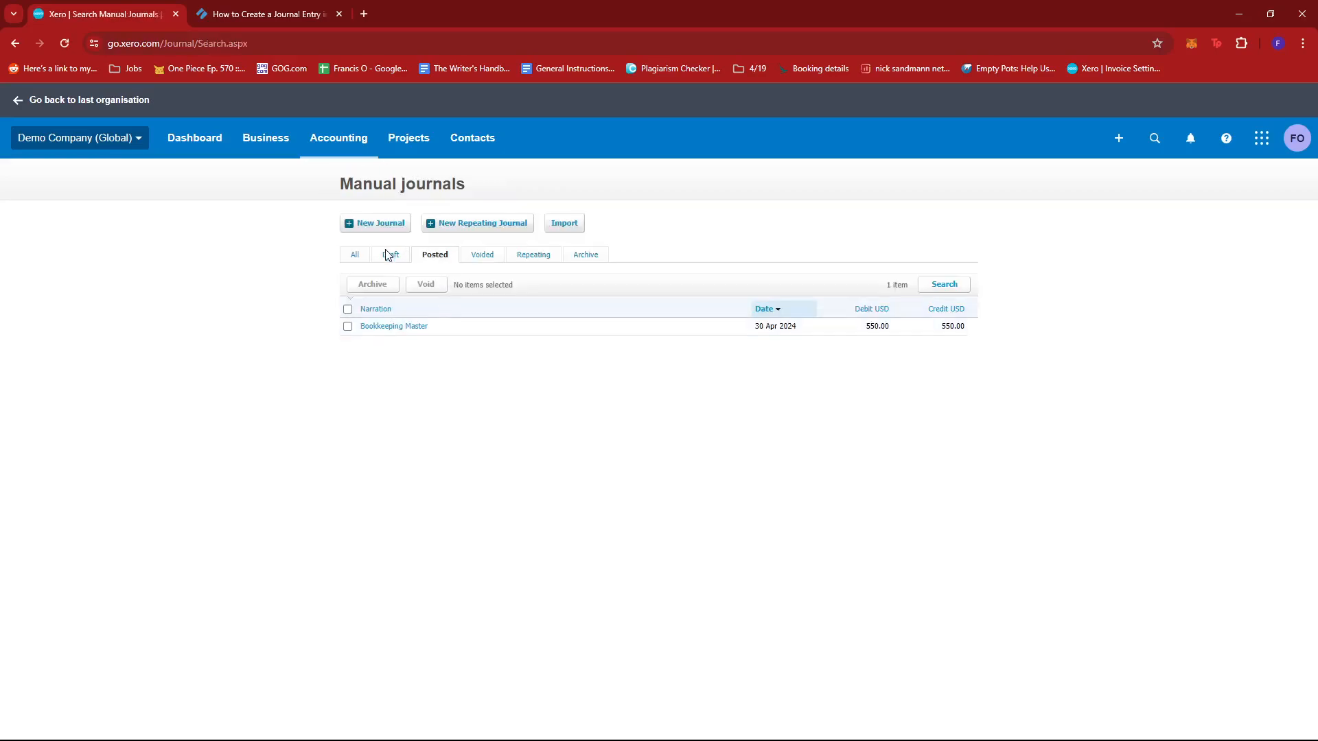
left_click(495, 258)
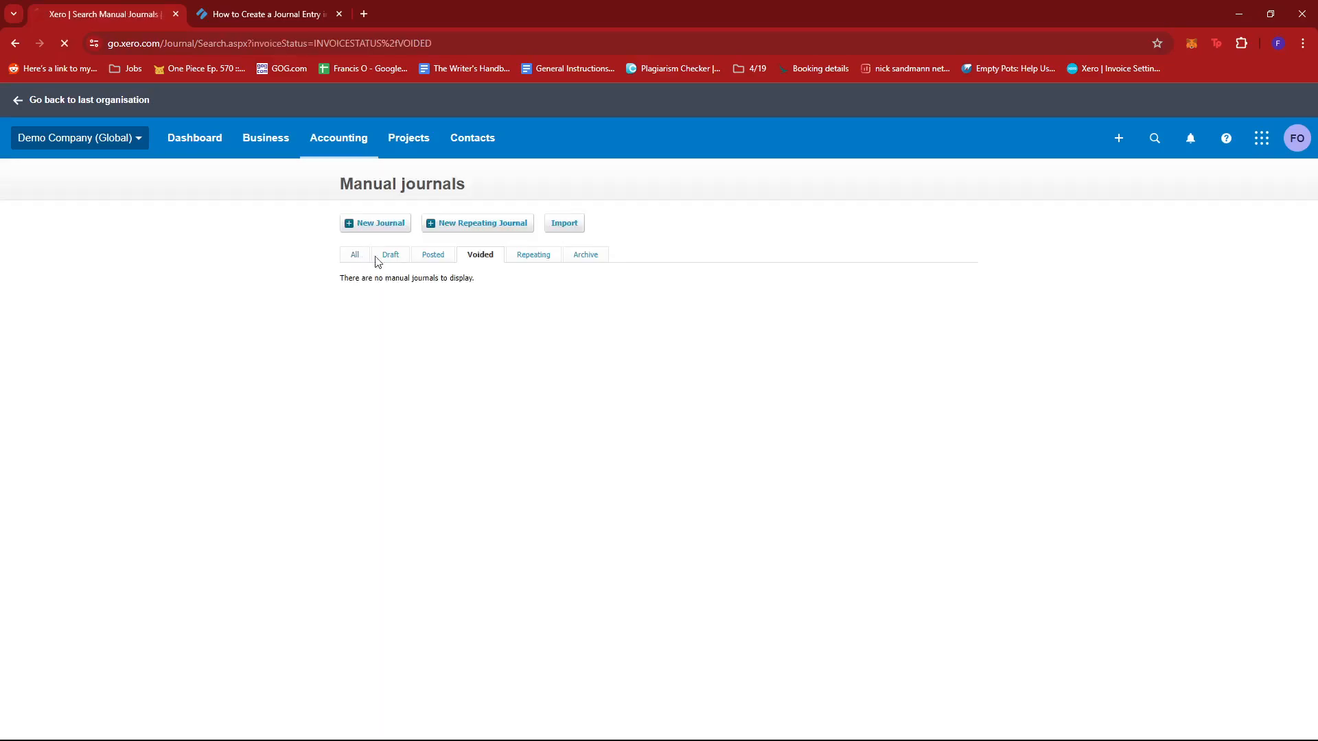
left_click(369, 258)
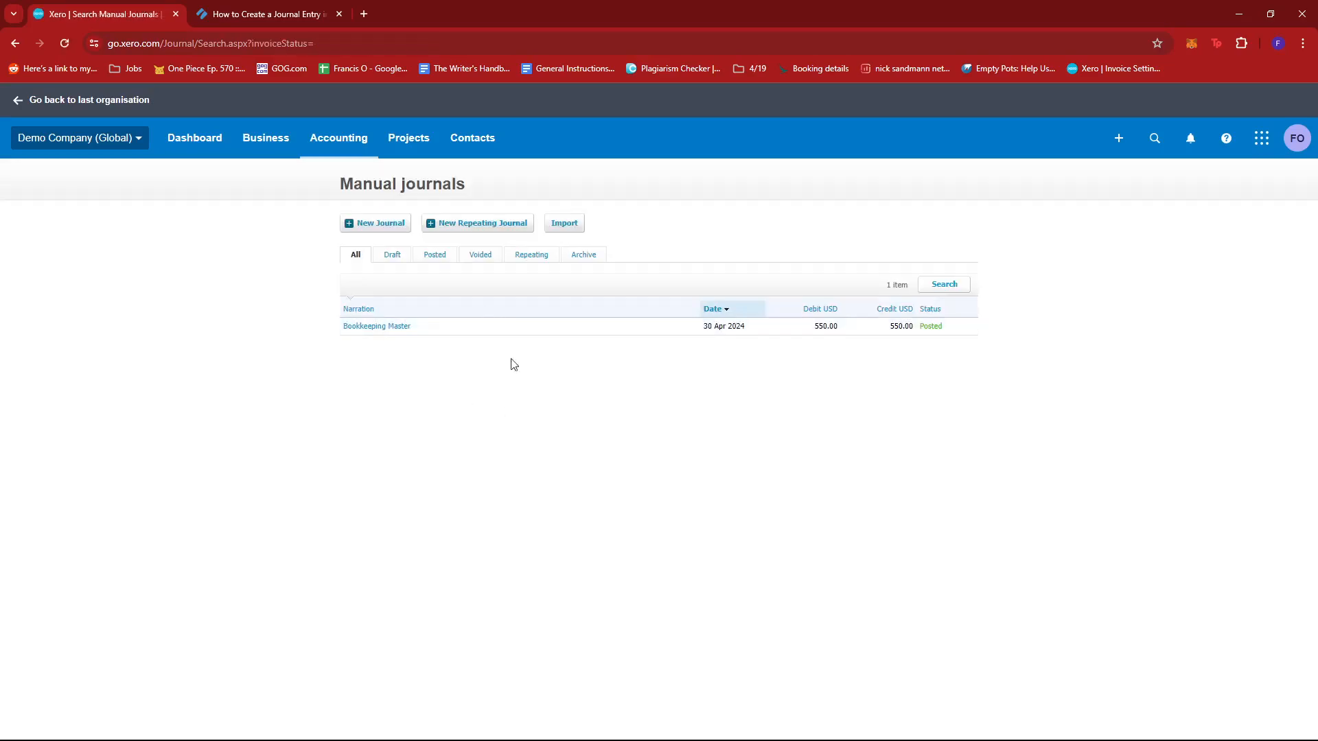